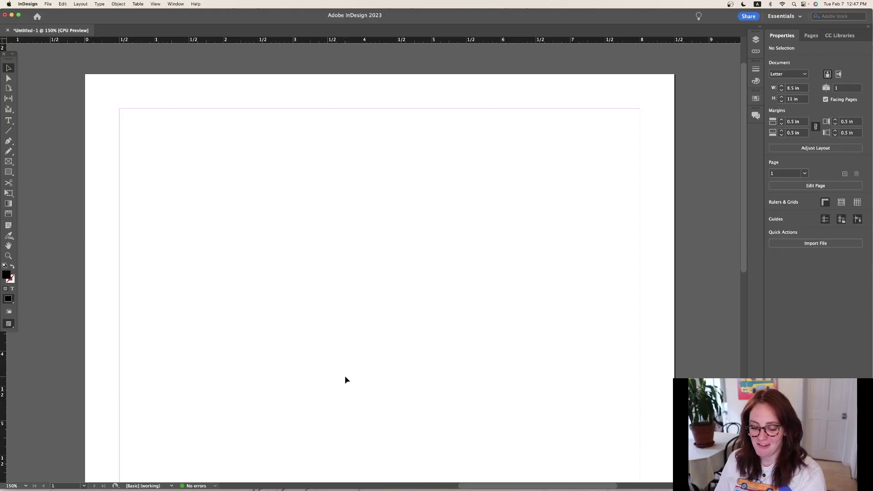
- Draw a large black-filled rectangle, about 5.74 × 2.68 in, and move it up and left
{"action": "key", "text": "m"}
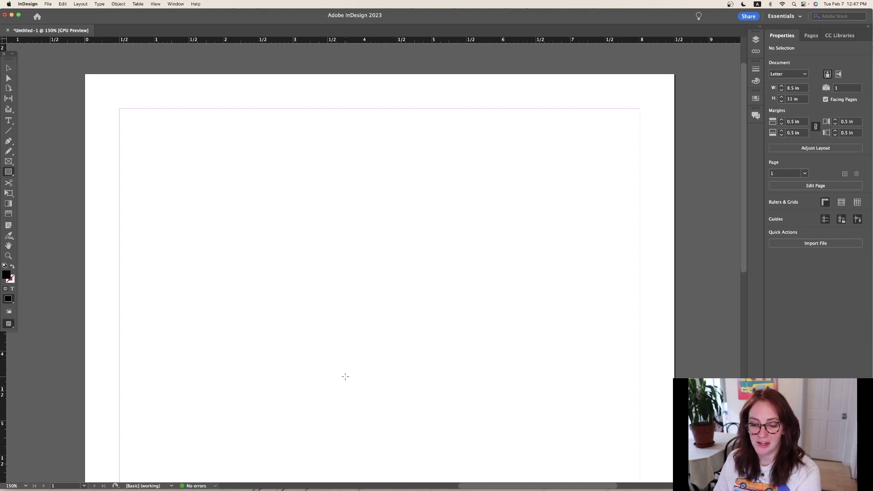
{"action": "left_click_drag", "start_coordinate": [173, 145], "coordinate": [572, 331]}
{"action": "scroll", "coordinate": [460, 312], "scroll_direction": "down", "scroll_amount": 5}
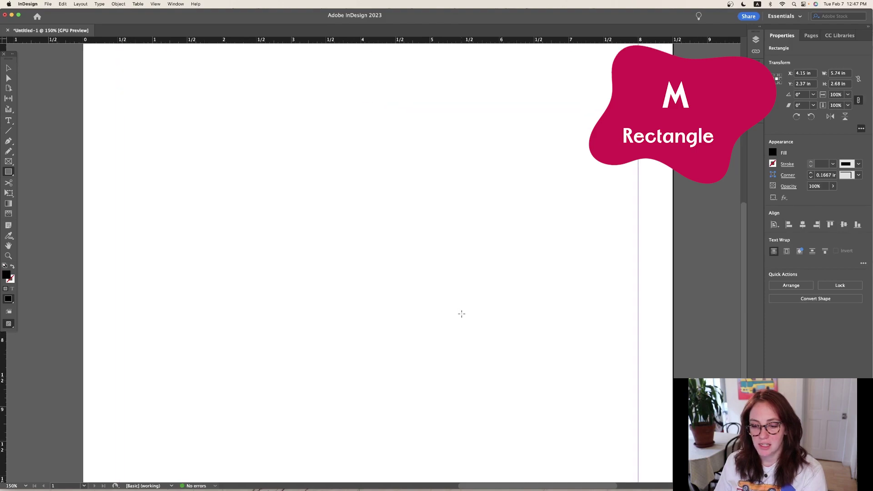
{"action": "left_click_drag", "start_coordinate": [266, 211], "coordinate": [431, 335]}
{"action": "key", "text": "super+z"}
{"action": "scroll", "coordinate": [419, 322], "scroll_direction": "up", "scroll_amount": 4}
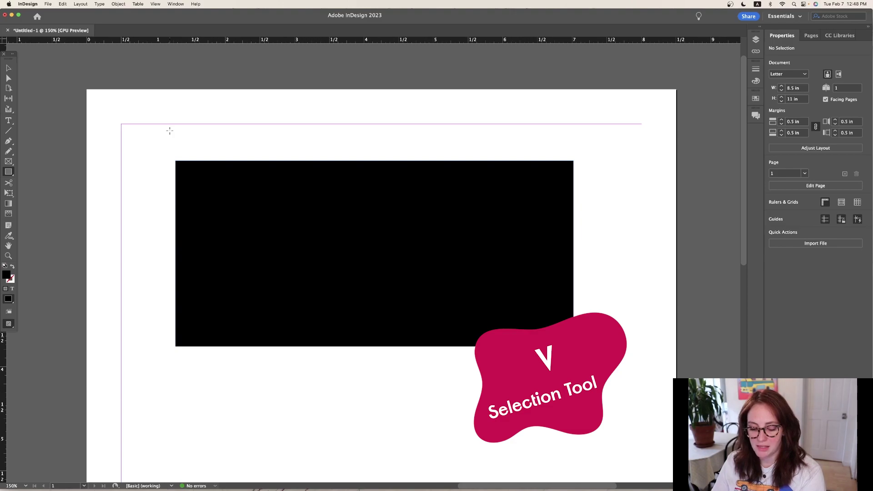
{"action": "key", "text": "v"}
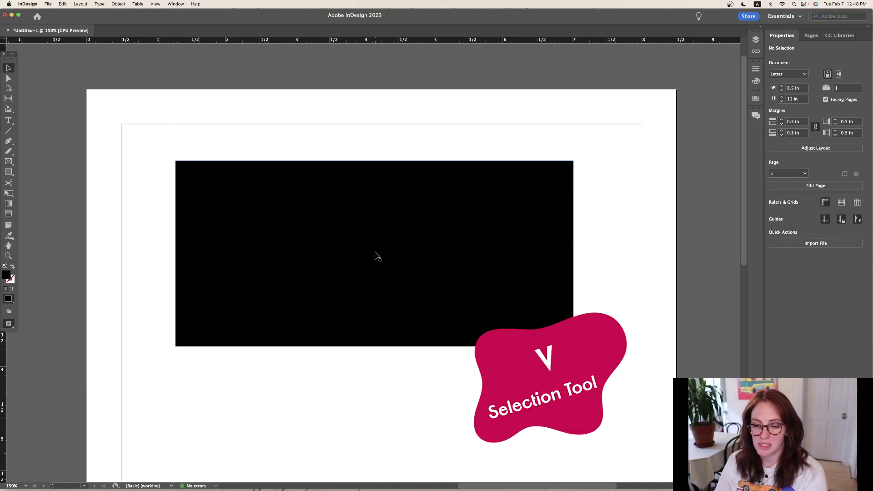
{"action": "left_click_drag", "start_coordinate": [374, 254], "coordinate": [412, 201]}
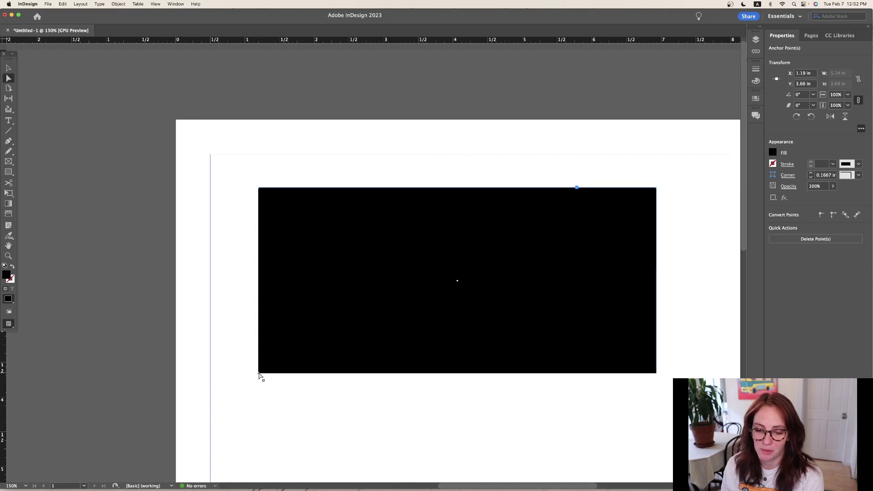
- Skew the black rectangle into a parallelogram, delete it, and draw a new 2.12-inch square
{"action": "mouse_move", "coordinate": [260, 375]}
{"action": "left_mouse_down"}
{"action": "mouse_move", "coordinate": [273, 357]}
{"action": "mouse_move", "coordinate": [425, 275]}
{"action": "mouse_move", "coordinate": [484, 342]}
{"action": "mouse_move", "coordinate": [348, 352]}
{"action": "mouse_move", "coordinate": [256, 381]}
{"action": "left_mouse_up"}
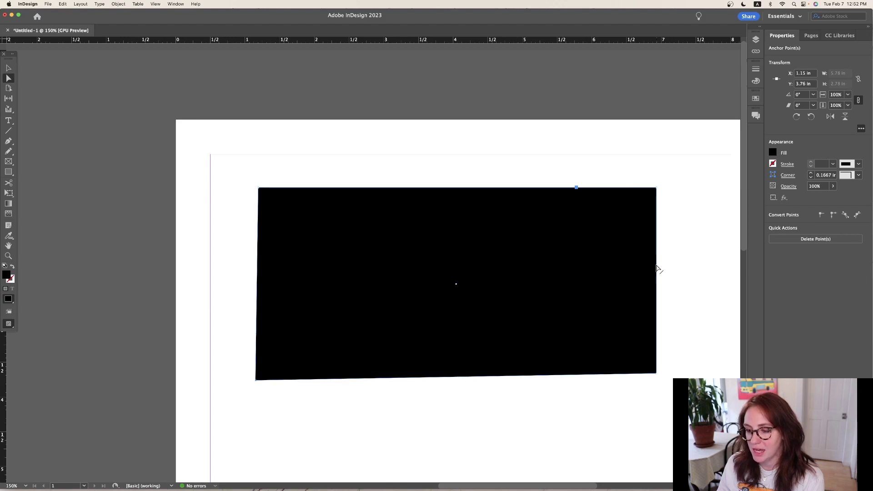
{"action": "left_click_drag", "start_coordinate": [657, 269], "coordinate": [570, 101]}
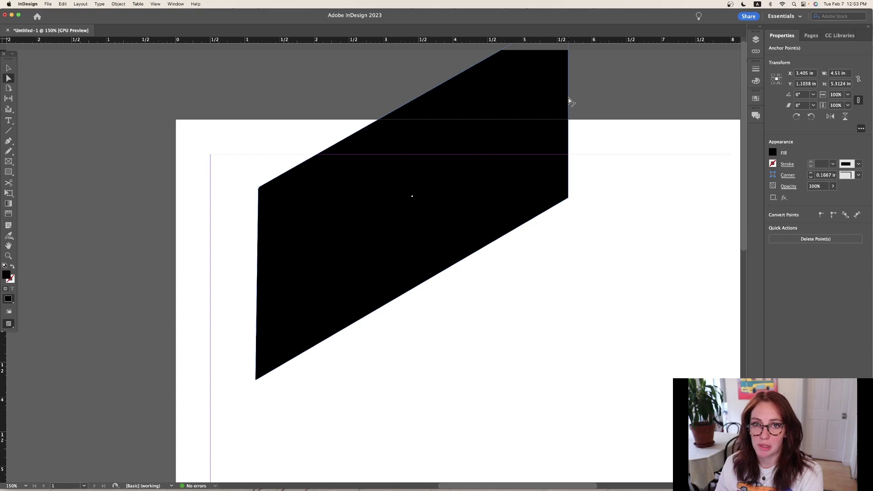
{"action": "key", "text": "Delete"}
{"action": "key", "text": "m"}
{"action": "left_click_drag", "start_coordinate": [347, 193], "coordinate": [522, 341]}
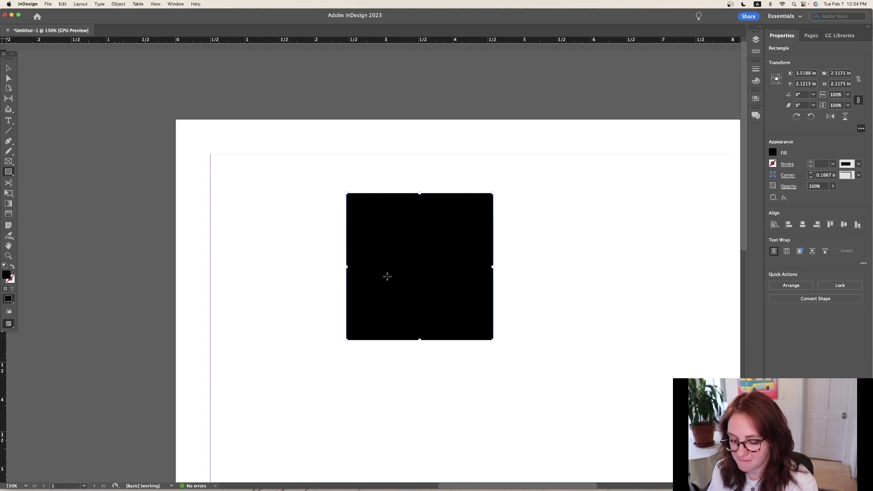
- Give the square a magenta (C=0 M=100 Y=0 K=0) fill and a 4 pt cyan stroke
{"action": "key", "text": "F5"}
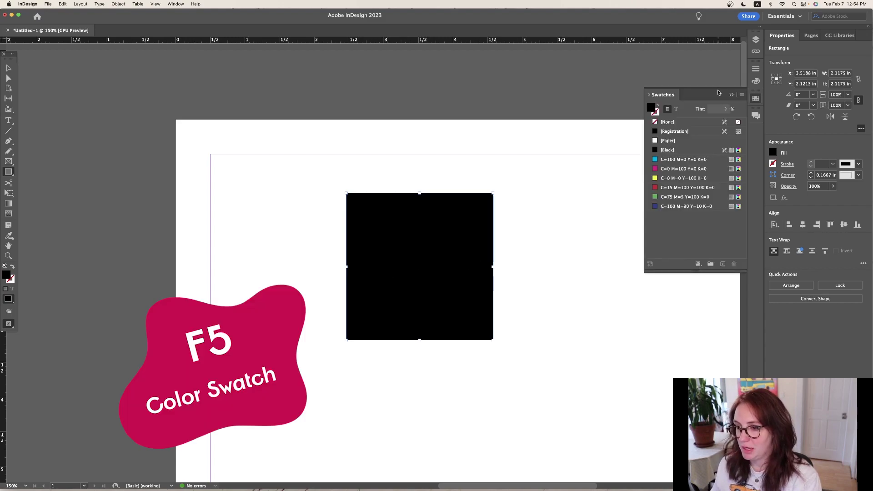
{"action": "left_click", "coordinate": [677, 169]}
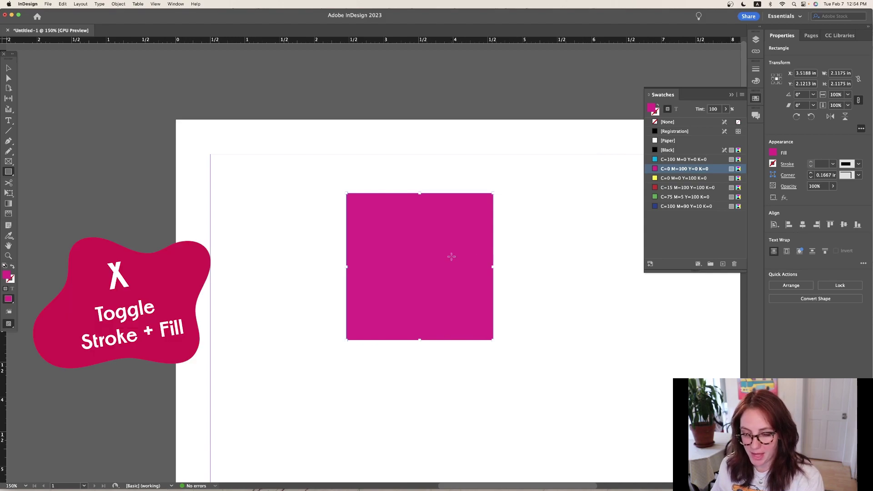
{"action": "key", "text": "x"}
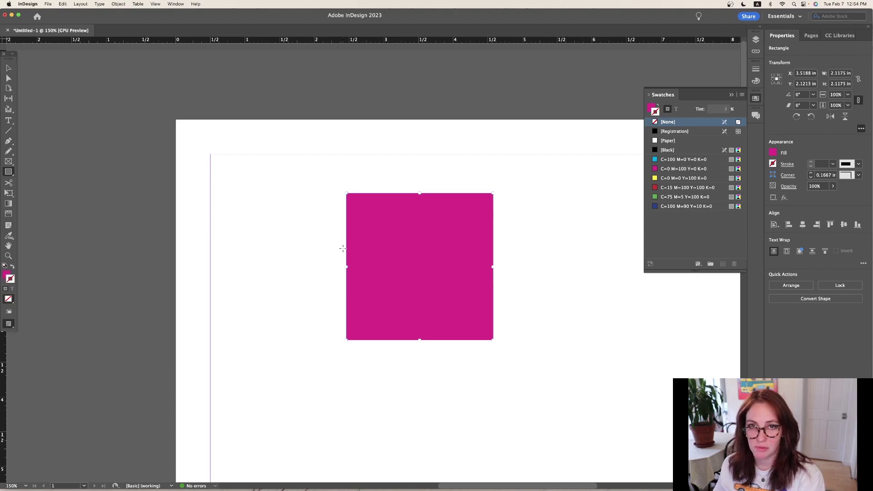
{"action": "left_click", "coordinate": [682, 160]}
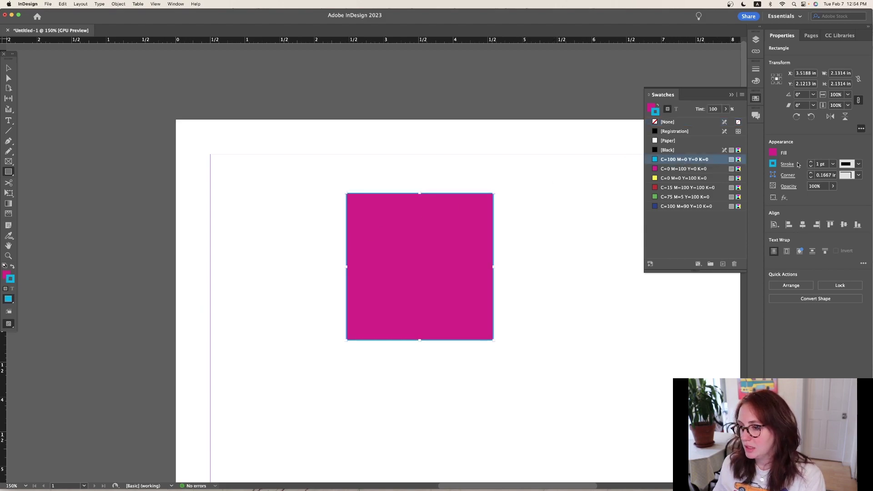
{"action": "left_click", "coordinate": [811, 162]}
{"action": "left_click", "coordinate": [810, 163]}
{"action": "left_click", "coordinate": [811, 162]}
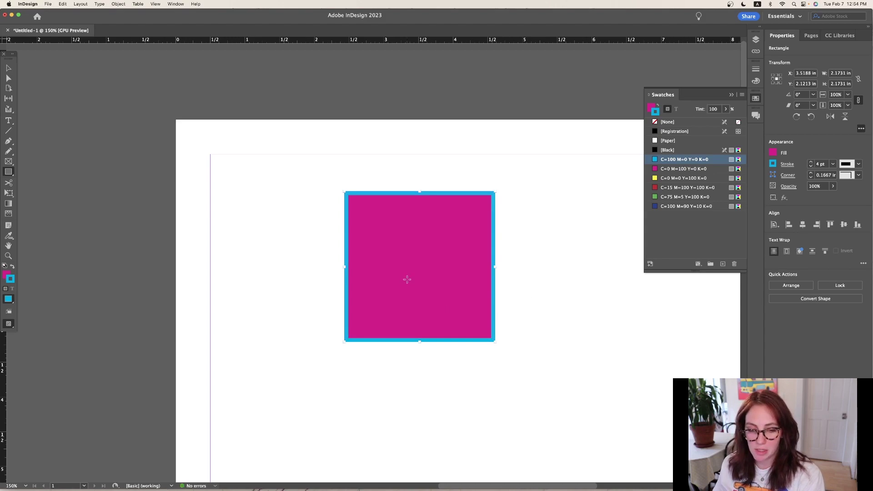
{"action": "key", "text": "x"}
{"action": "key", "text": "x"}
{"action": "key", "text": "x"}
{"action": "key", "text": "x"}
{"action": "key", "text": "x"}
{"action": "key", "text": "x"}
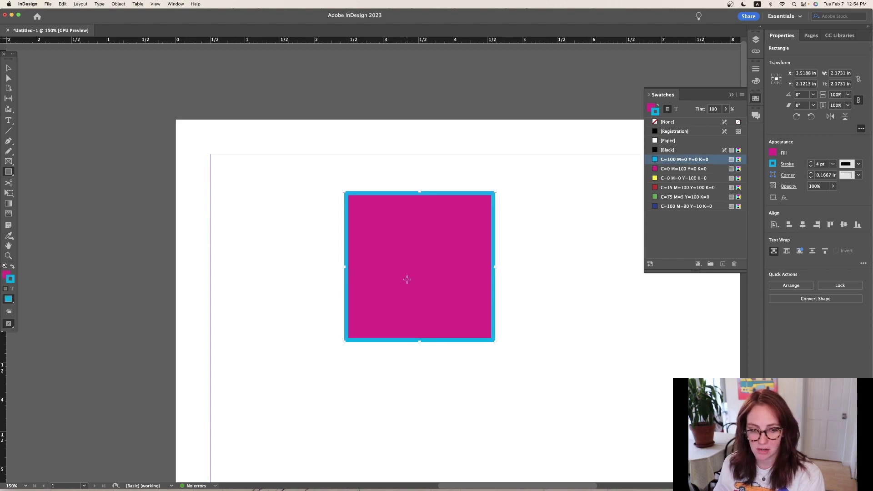
{"action": "key", "text": "x"}
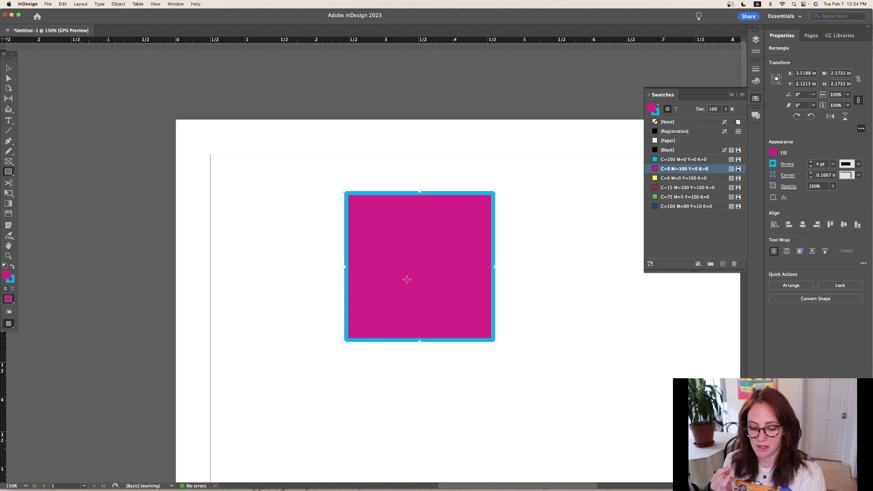
- Swap the square's fill and stroke colours several times, ending with cyan fill and magenta stroke
{"action": "key", "text": "shift+x"}
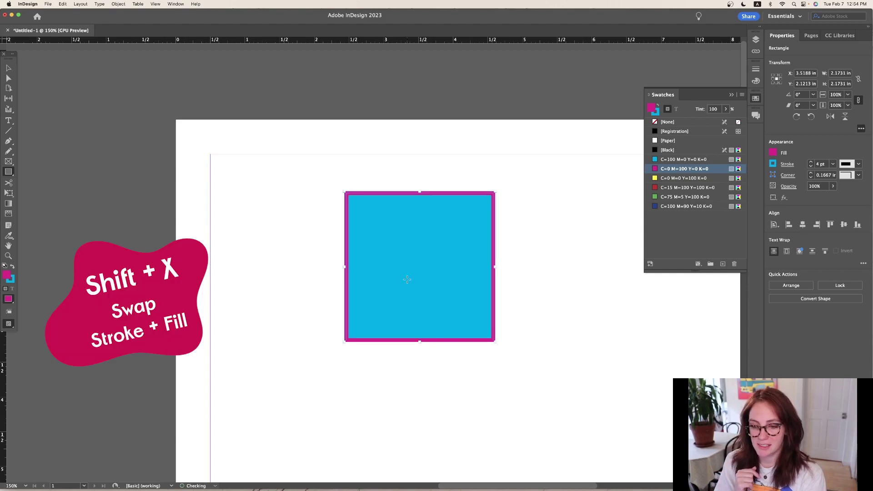
{"action": "key", "text": "shift+x"}
{"action": "key", "text": "shift+x"}
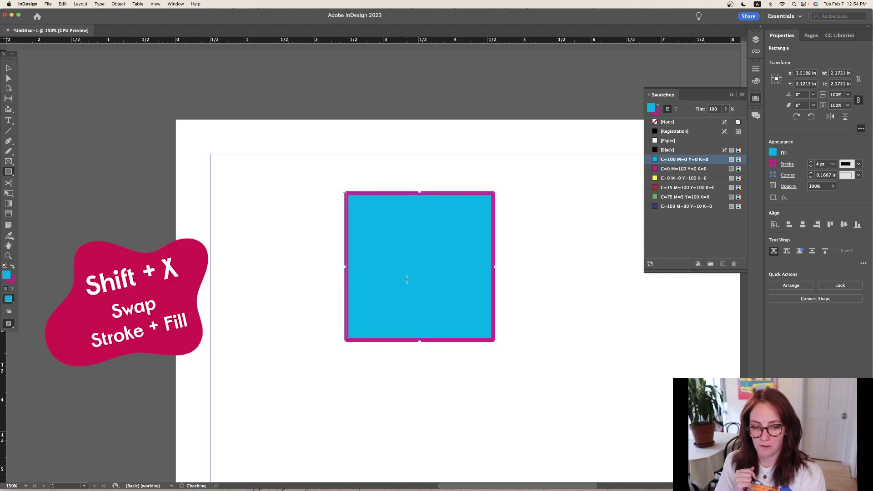
{"action": "key", "text": "shift+x"}
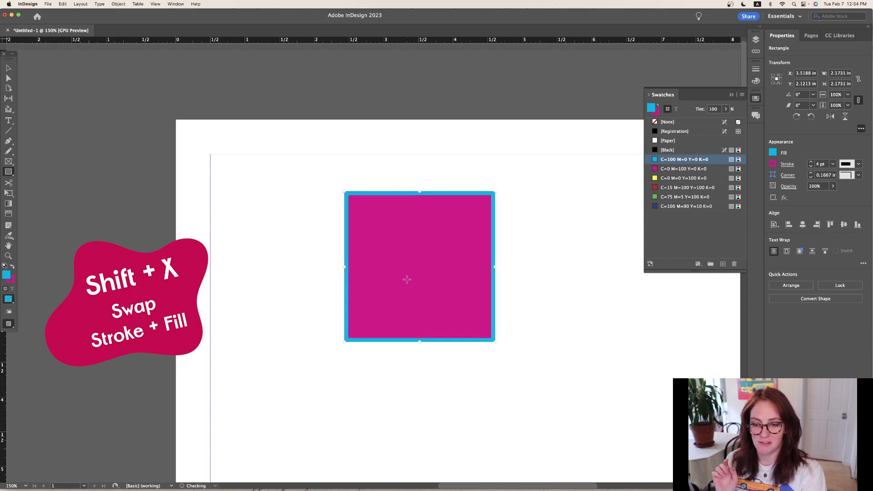
{"action": "key", "text": "shift+x"}
{"action": "key", "text": "shift+x"}
{"action": "key", "text": "shift+x"}
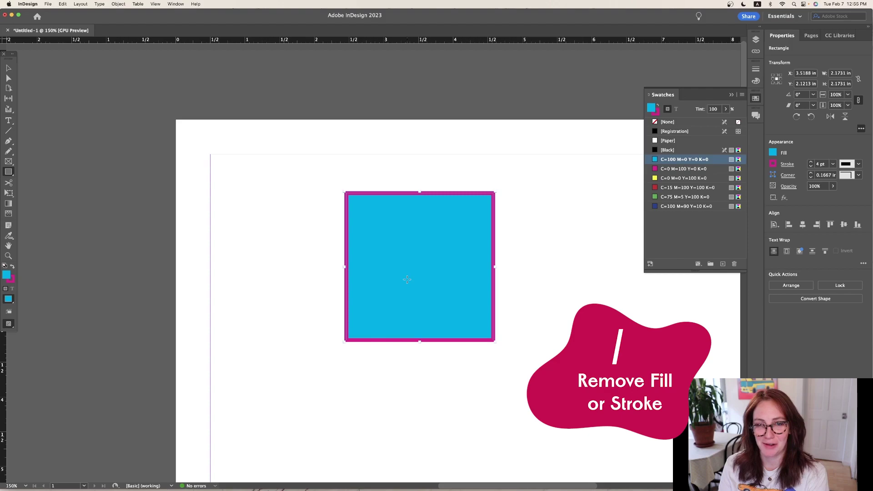
- Set both the square's fill and stroke to None, leaving an empty frame
{"action": "key", "text": "slash"}
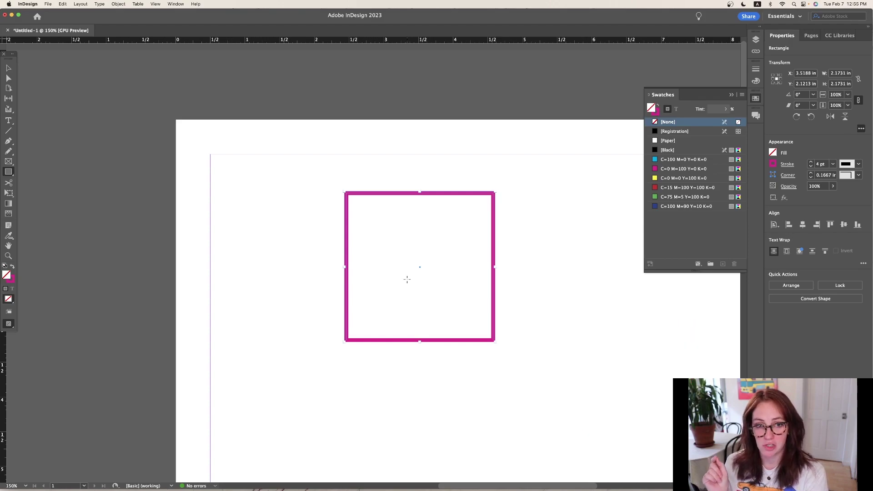
{"action": "key", "text": "x"}
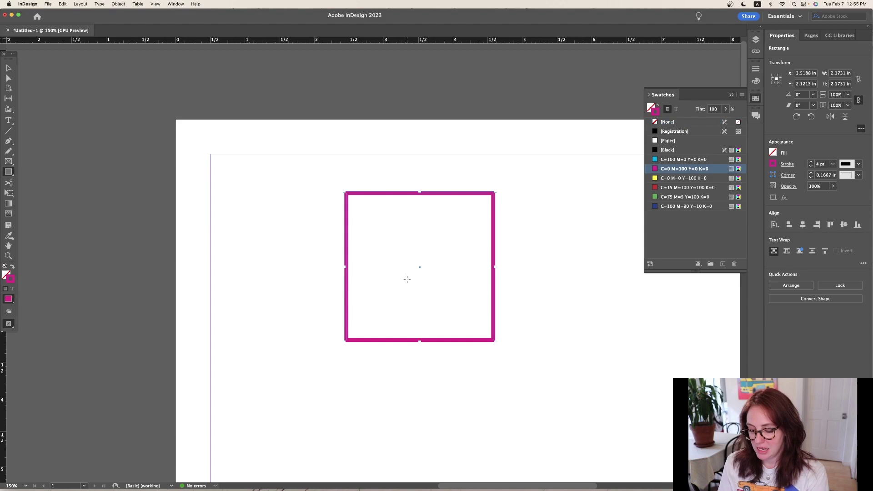
{"action": "key", "text": "slash"}
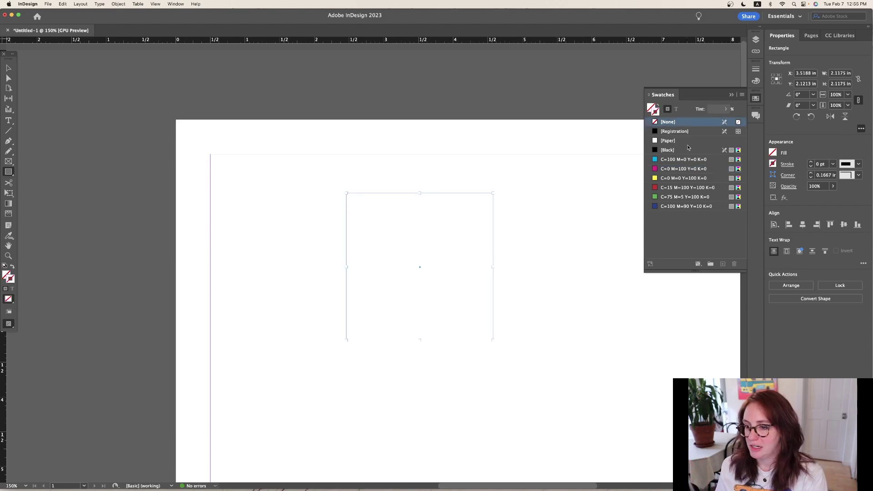
- Draw a row of three black squares and move them together down and right
{"action": "left_click", "coordinate": [687, 169]}
{"action": "left_click_drag", "start_coordinate": [334, 169], "coordinate": [443, 279]}
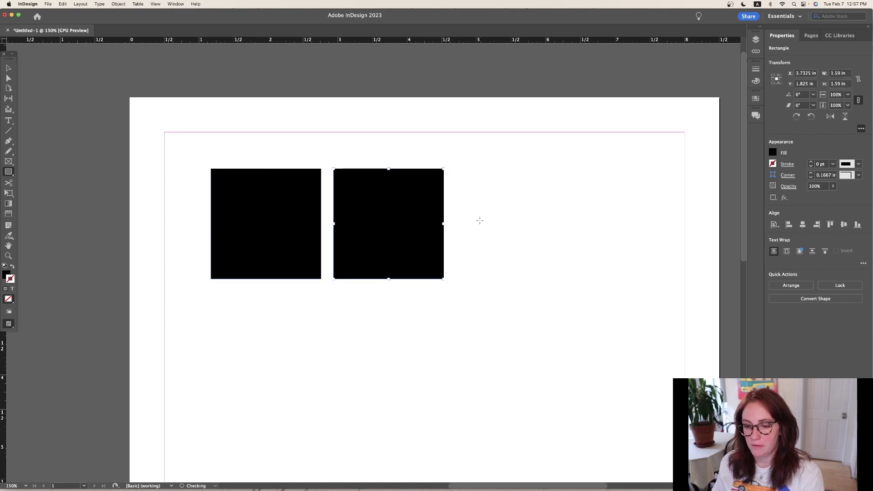
{"action": "left_click_drag", "start_coordinate": [456, 169], "coordinate": [565, 312]}
{"action": "key", "text": "v"}
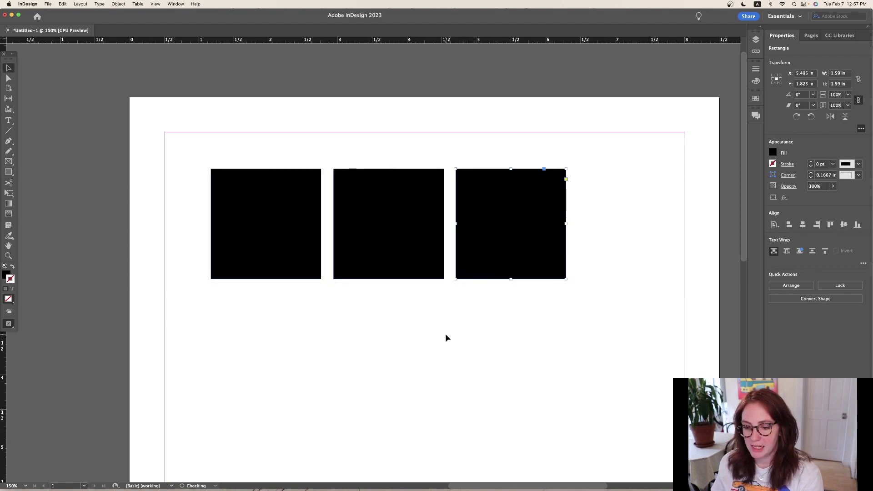
{"action": "left_click", "coordinate": [445, 337]}
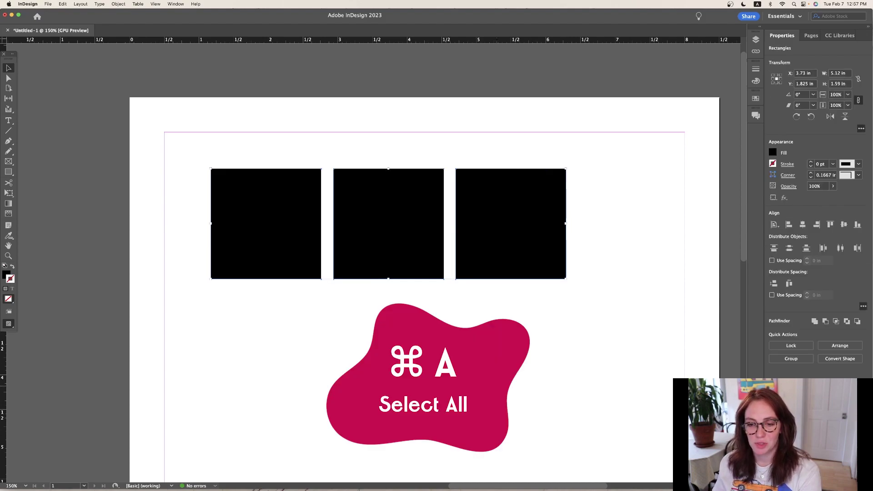
{"action": "mouse_move", "coordinate": [421, 234]}
{"action": "left_mouse_down"}
{"action": "mouse_move", "coordinate": [370, 231]}
{"action": "mouse_move", "coordinate": [448, 313]}
{"action": "mouse_move", "coordinate": [392, 212]}
{"action": "mouse_move", "coordinate": [399, 224]}
{"action": "mouse_move", "coordinate": [468, 230]}
{"action": "mouse_move", "coordinate": [435, 240]}
{"action": "left_mouse_up"}
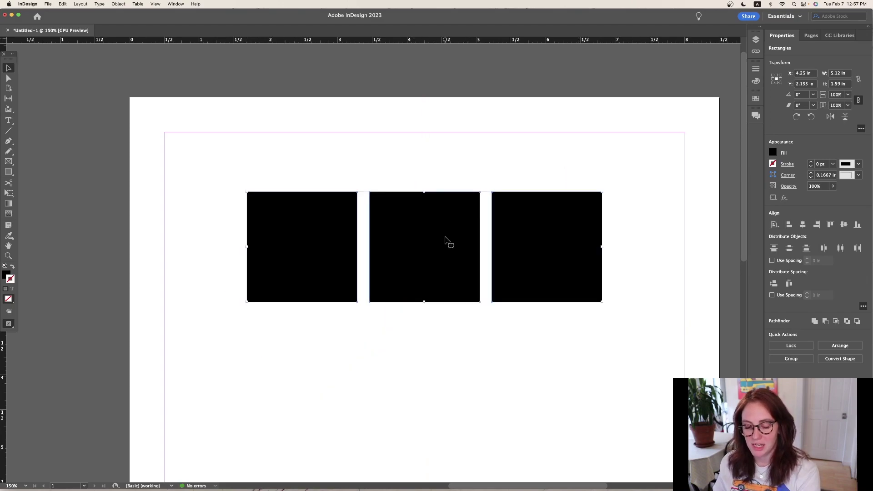
- Group the three squares, lock the group, then unlock and delete them
{"action": "key", "text": "super+g"}
{"action": "left_click_drag", "start_coordinate": [438, 242], "coordinate": [441, 284]}
{"action": "scroll", "coordinate": [301, 250], "scroll_direction": "down", "scroll_amount": 5}
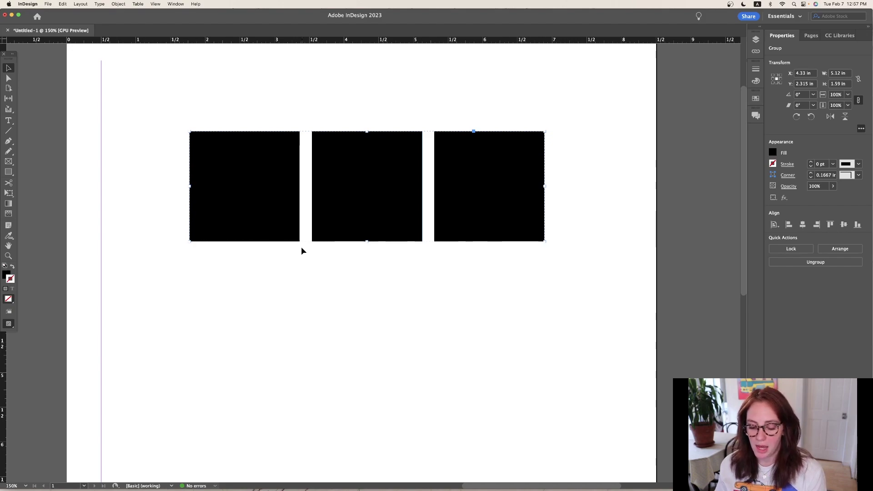
{"action": "key", "text": "super+l"}
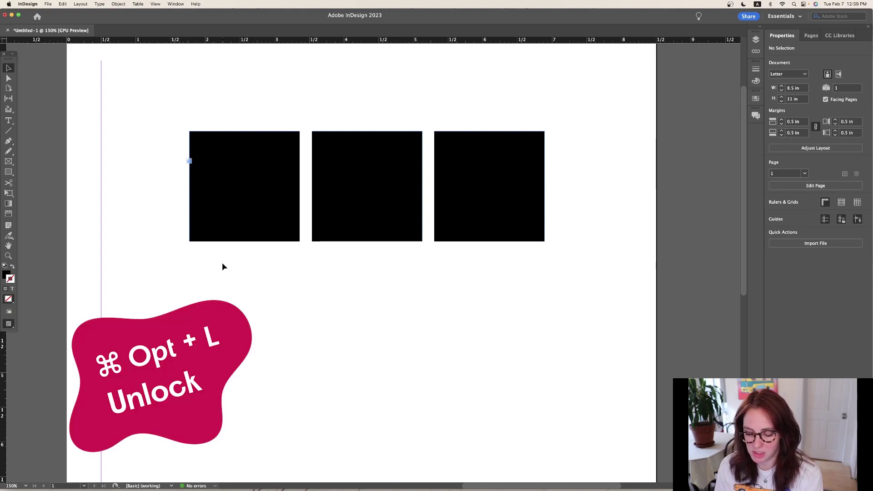
{"action": "key", "text": "super+alt+l"}
{"action": "key", "text": "Delete"}
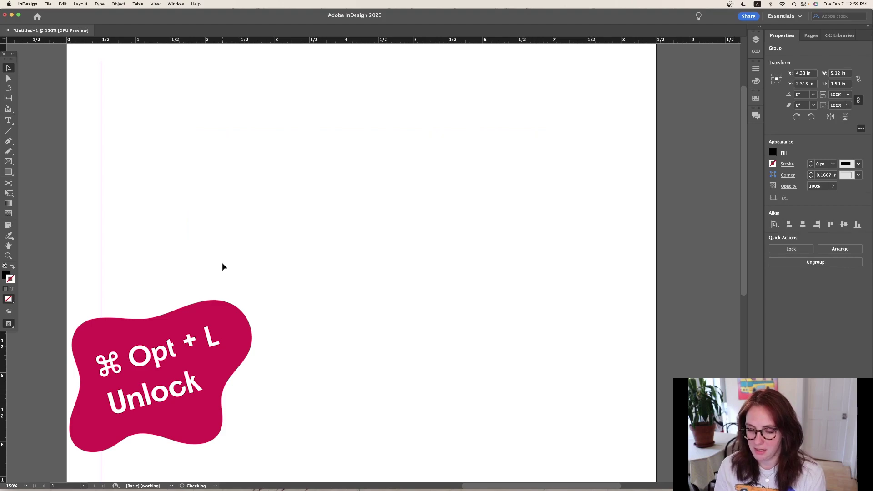
{"action": "key", "text": "f"}
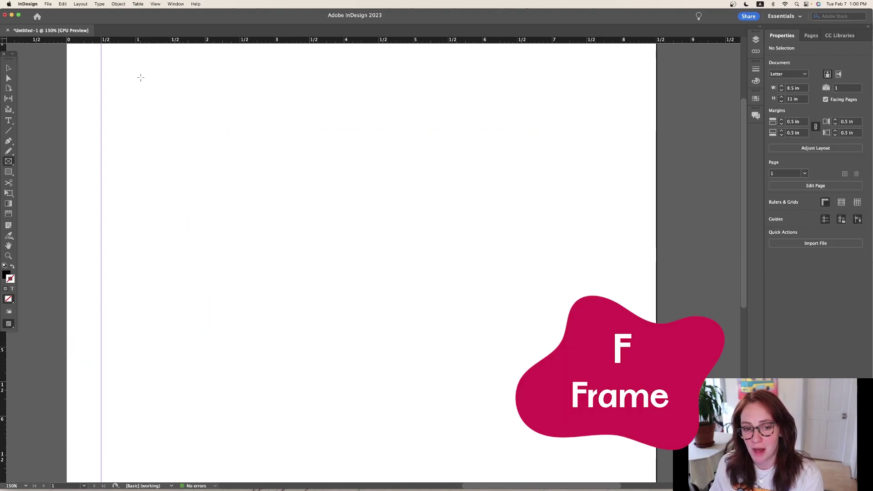
- Draw a wide frame at the page's top-left and a tall frame beside it
{"action": "left_click_drag", "start_coordinate": [145, 77], "coordinate": [440, 243]}
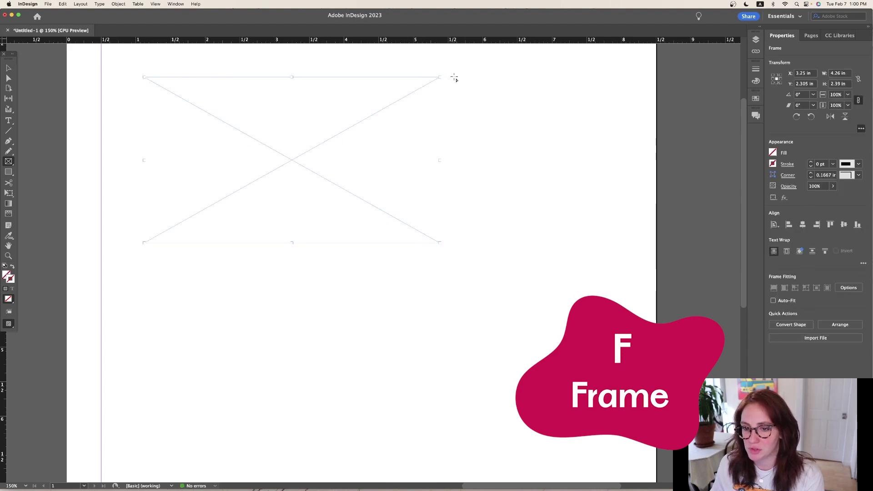
{"action": "left_click_drag", "start_coordinate": [457, 79], "coordinate": [576, 243]}
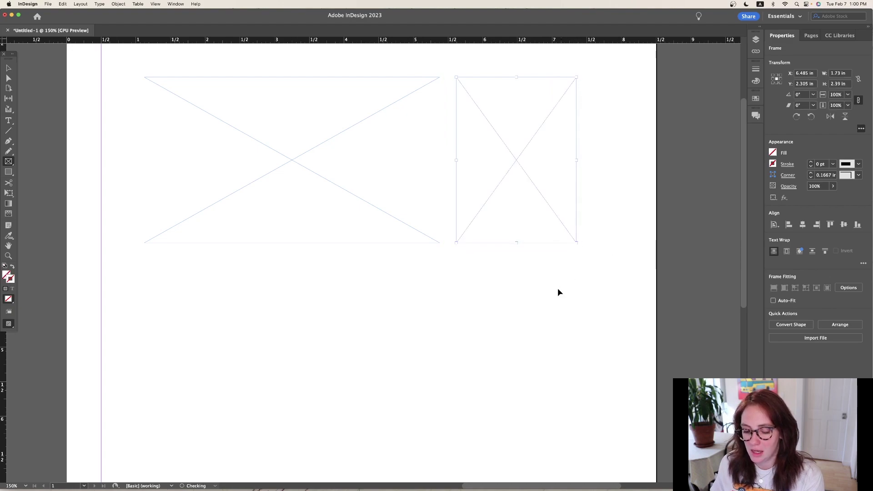
{"action": "key", "text": "v"}
{"action": "left_click", "coordinate": [370, 303]}
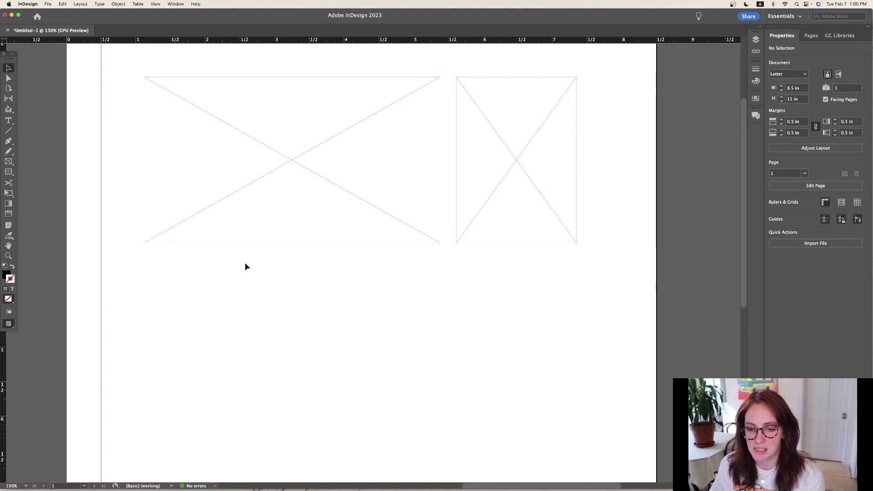
- Place DSCF1480.JPG in the wide left frame and DSCF1499.JPG in the tall right frame
{"action": "left_click_drag", "start_coordinate": [244, 262], "coordinate": [560, 128]}
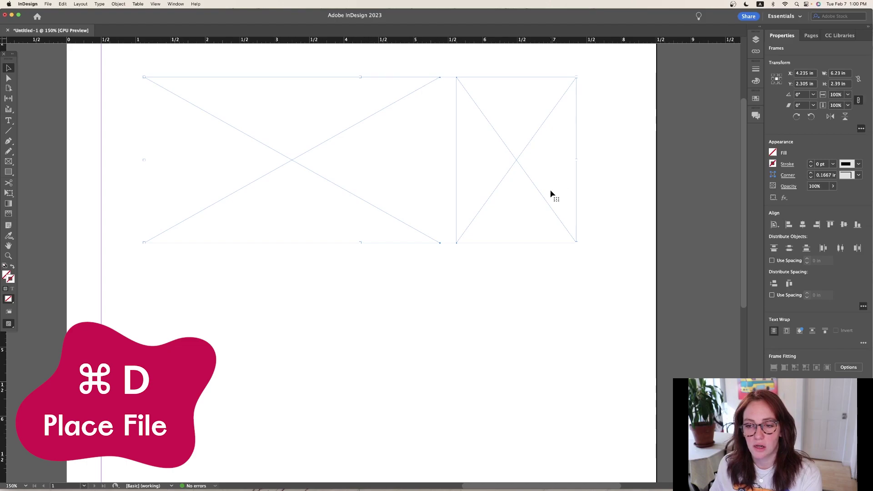
{"action": "key", "text": "super+d"}
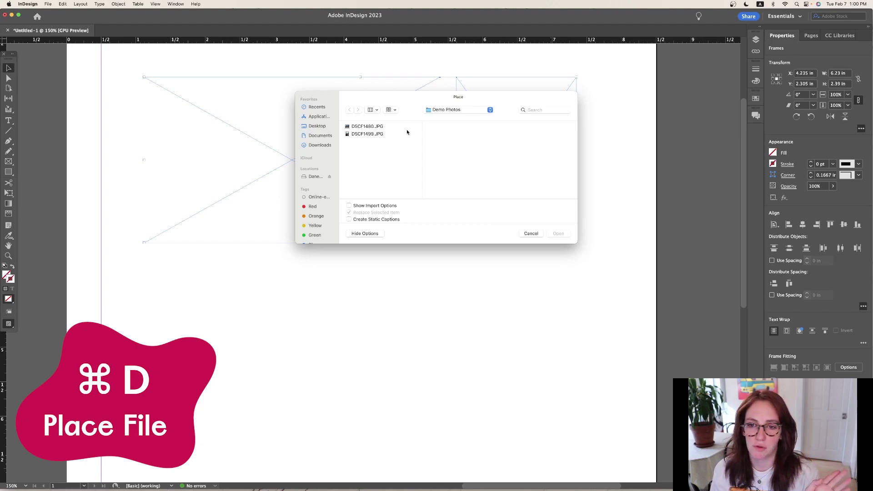
{"action": "left_click", "coordinate": [381, 129]}
{"action": "left_click", "coordinate": [384, 134], "text": "shift"}
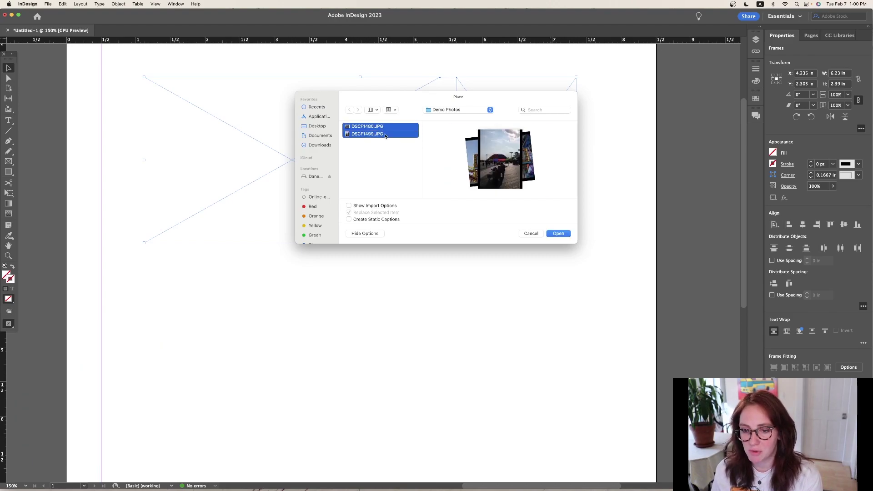
{"action": "left_click", "coordinate": [563, 236]}
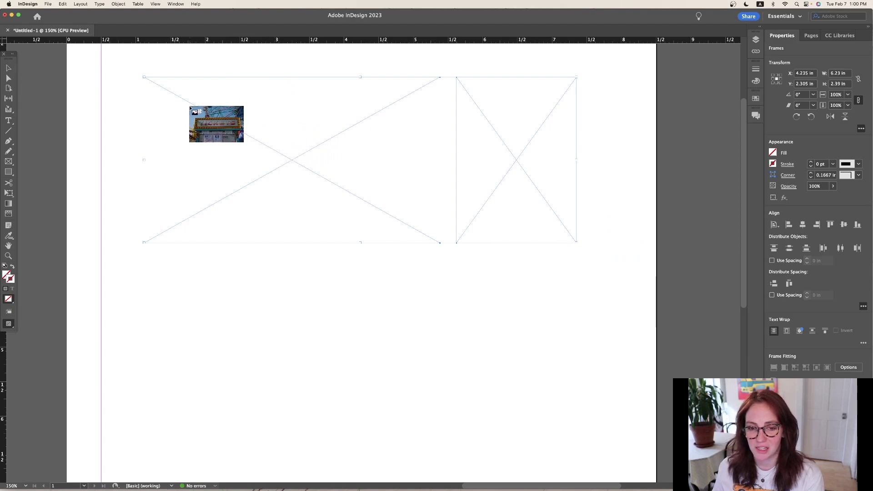
{"action": "key", "text": "Right"}
{"action": "left_click", "coordinate": [204, 111]}
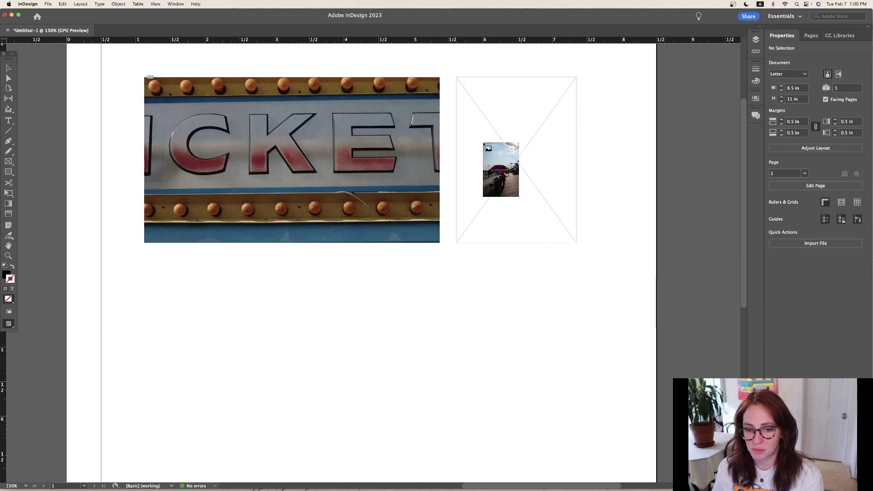
{"action": "left_click", "coordinate": [482, 113]}
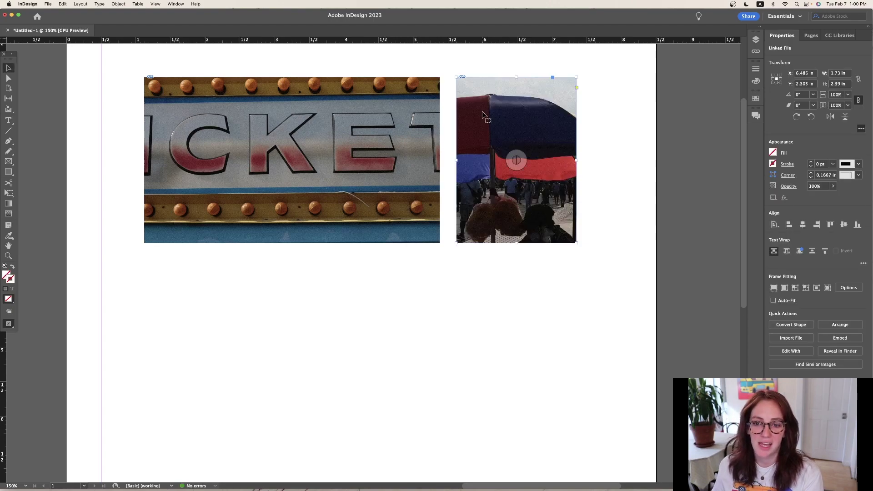
- Fit the TICKETS and umbrella photos proportionally inside their frames
{"action": "scroll", "coordinate": [359, 254], "scroll_direction": "down", "scroll_amount": 1}
{"action": "left_click", "coordinate": [359, 254]}
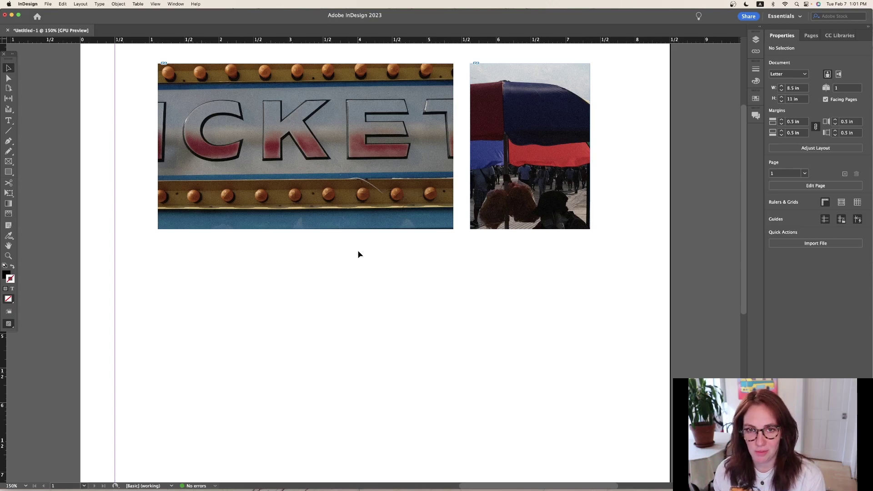
{"action": "left_click", "coordinate": [343, 156]}
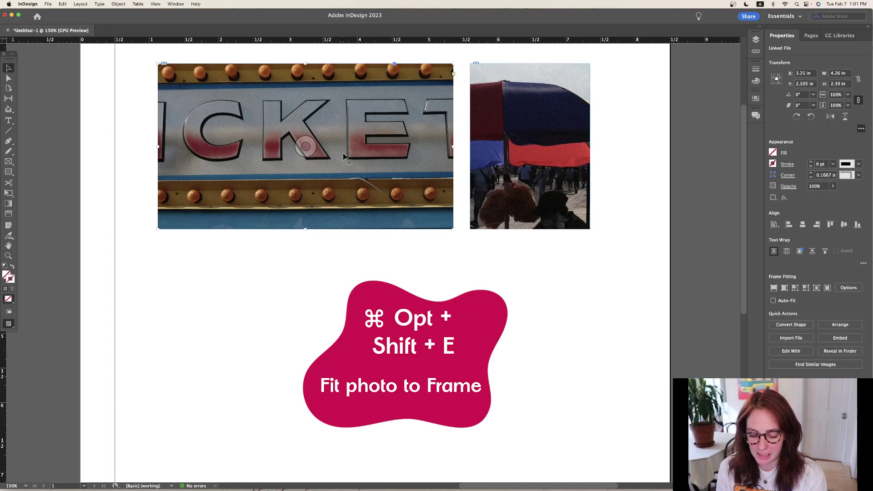
{"action": "key", "text": "super+alt+shift+e"}
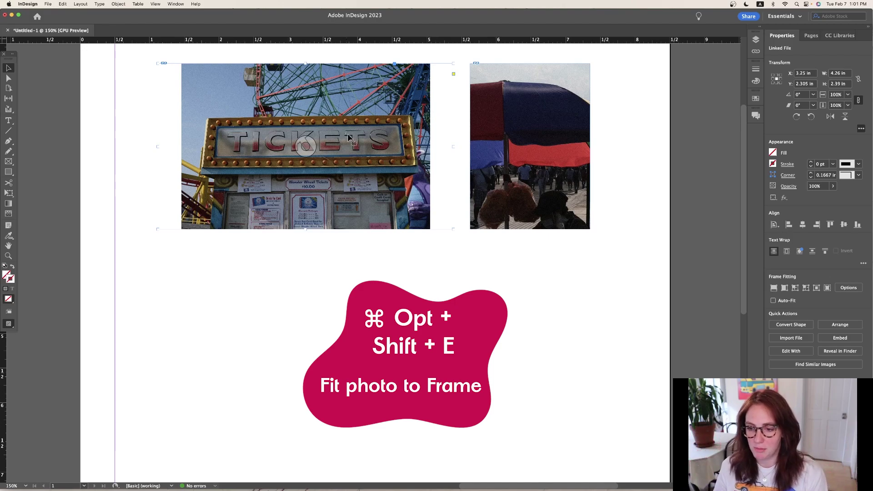
{"action": "left_click", "coordinate": [537, 175]}
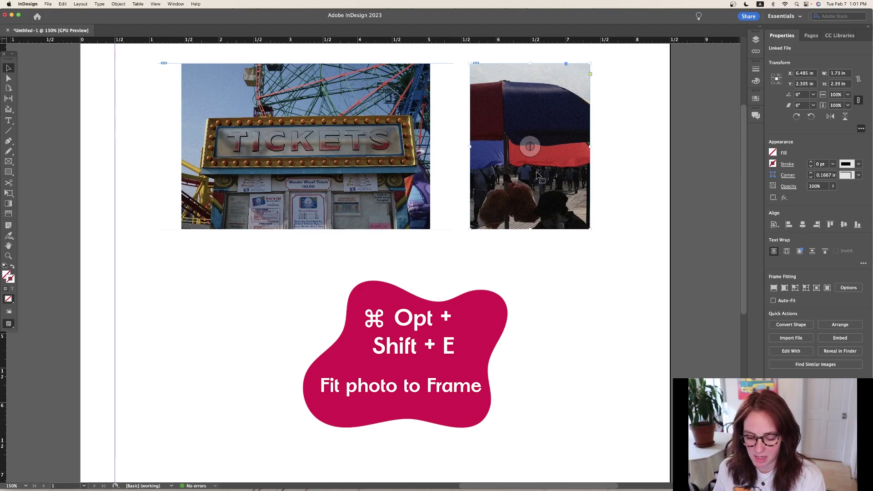
{"action": "key", "text": "cmd+alt+shift+e"}
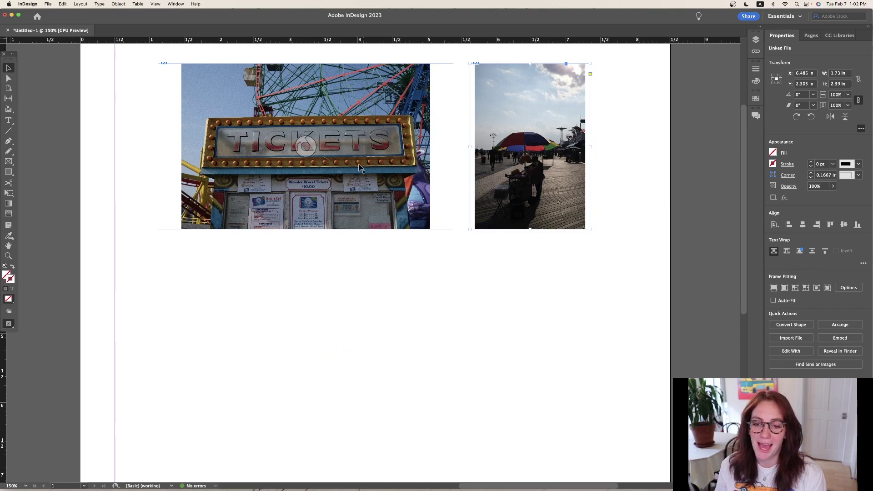
- Trim both frames to their photos, about 3.585 in and 1.59 in wide
{"action": "left_click", "coordinate": [453, 108]}
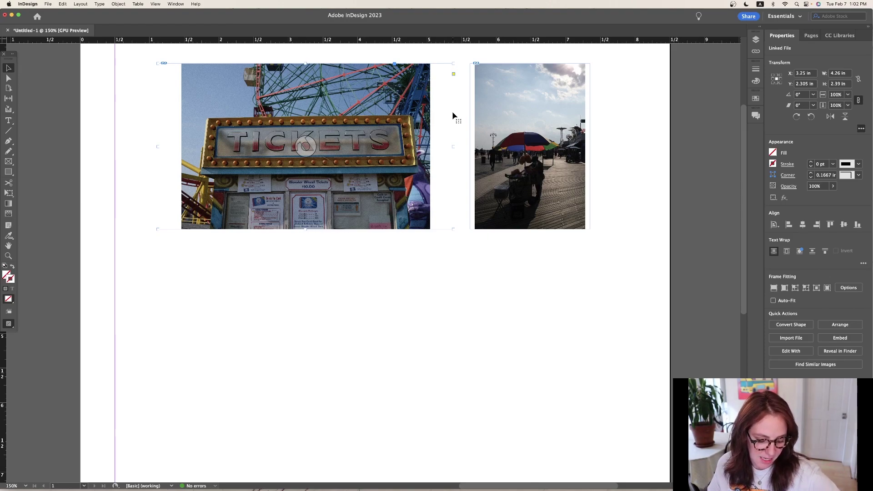
{"action": "key", "text": "super+alt+c"}
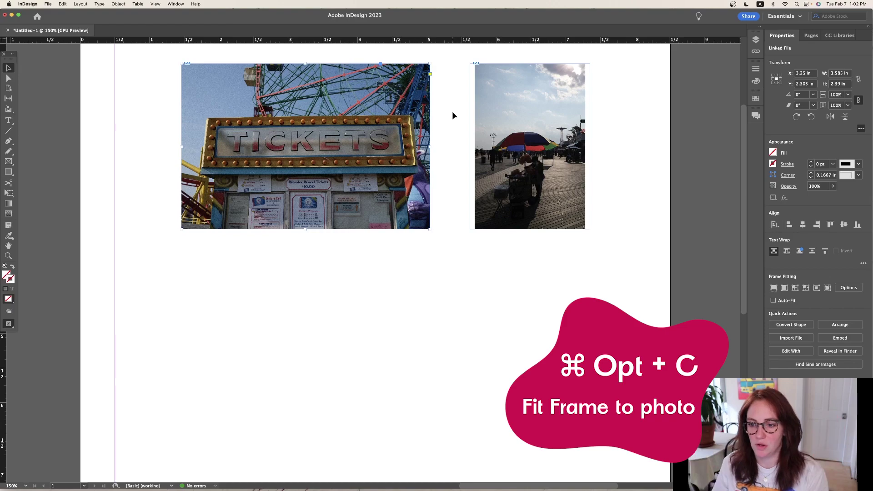
{"action": "left_click", "coordinate": [520, 140]}
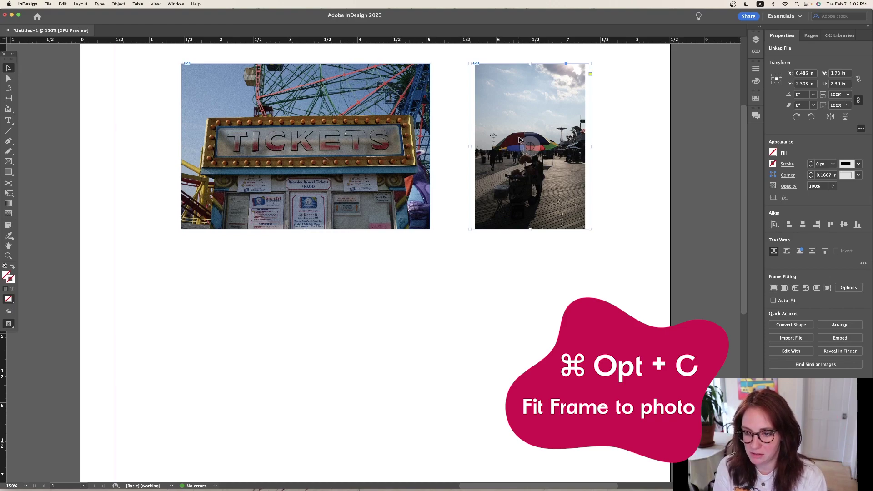
{"action": "key", "text": "super+alt+c"}
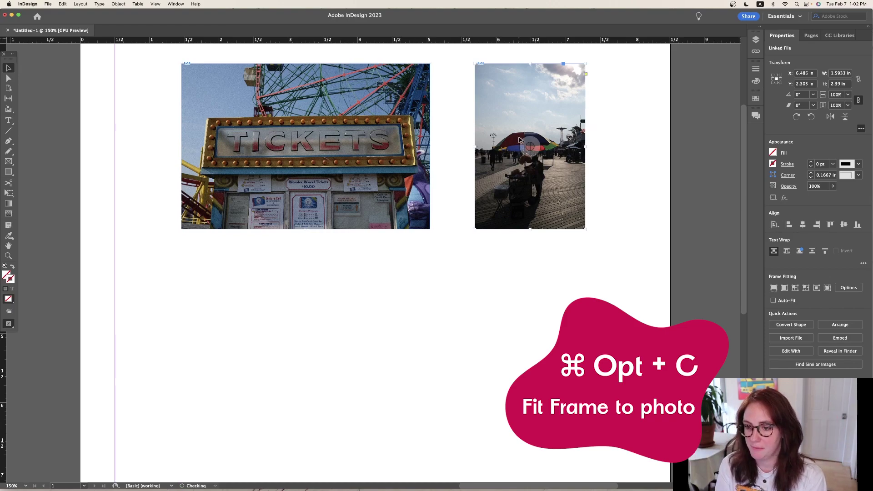
{"action": "scroll", "coordinate": [365, 285], "scroll_direction": "right", "scroll_amount": 3}
{"action": "left_click", "coordinate": [365, 282]}
{"action": "scroll", "coordinate": [365, 282], "scroll_direction": "left", "scroll_amount": 3}
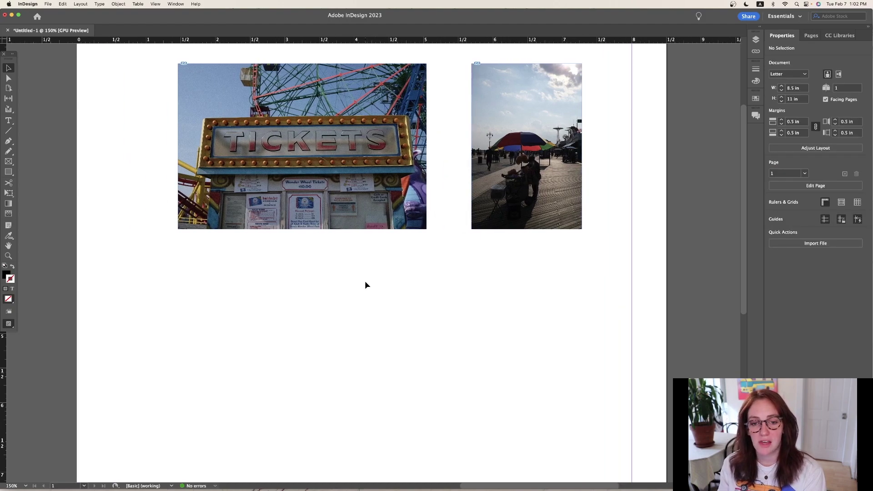
- Draw a small frame below the TICKETS photo and place DSCF1499.JPG in it at full size
{"action": "key", "text": "f"}
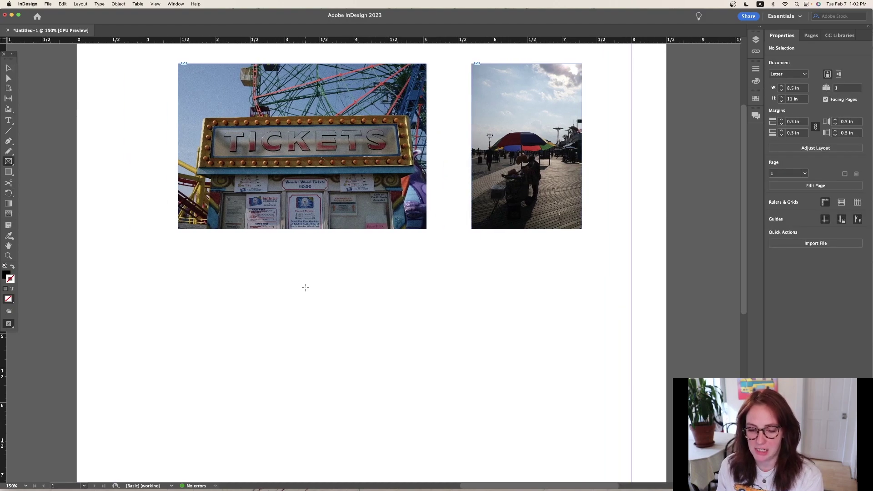
{"action": "left_click_drag", "start_coordinate": [289, 272], "coordinate": [357, 358]}
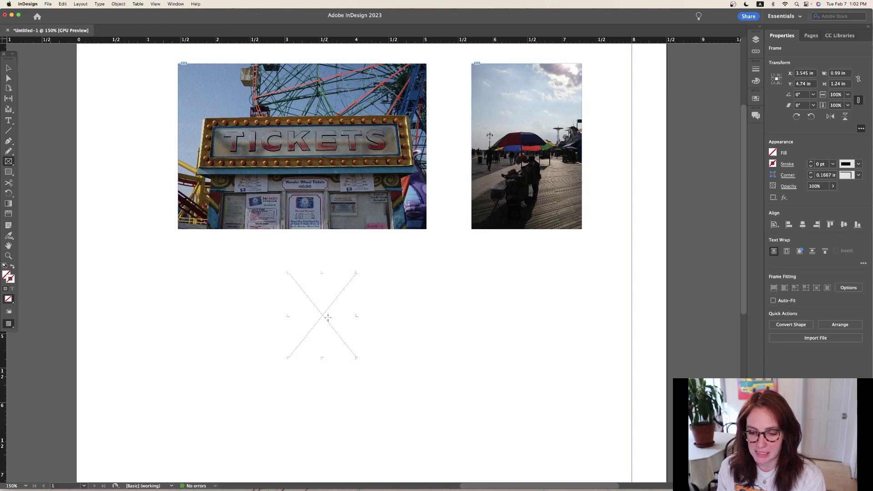
{"action": "scroll", "coordinate": [328, 318], "scroll_direction": "down", "scroll_amount": 2}
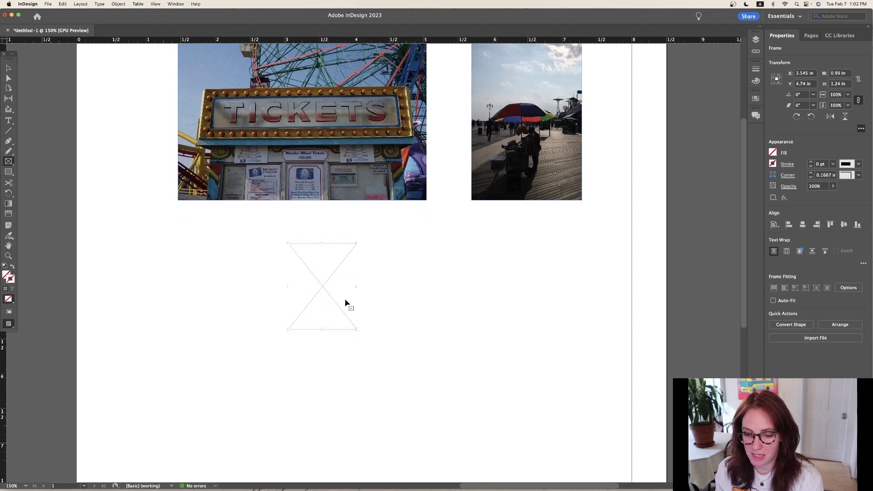
{"action": "key", "text": "super+d"}
{"action": "left_click", "coordinate": [368, 133]}
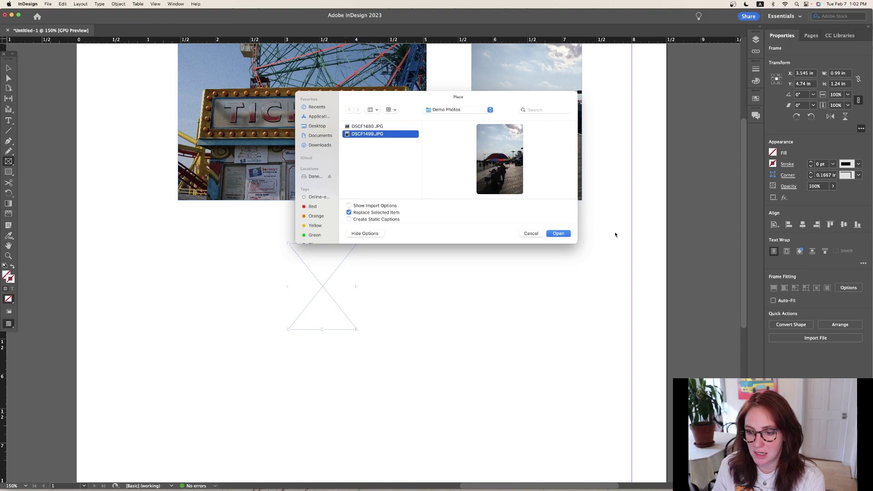
{"action": "left_click", "coordinate": [558, 234]}
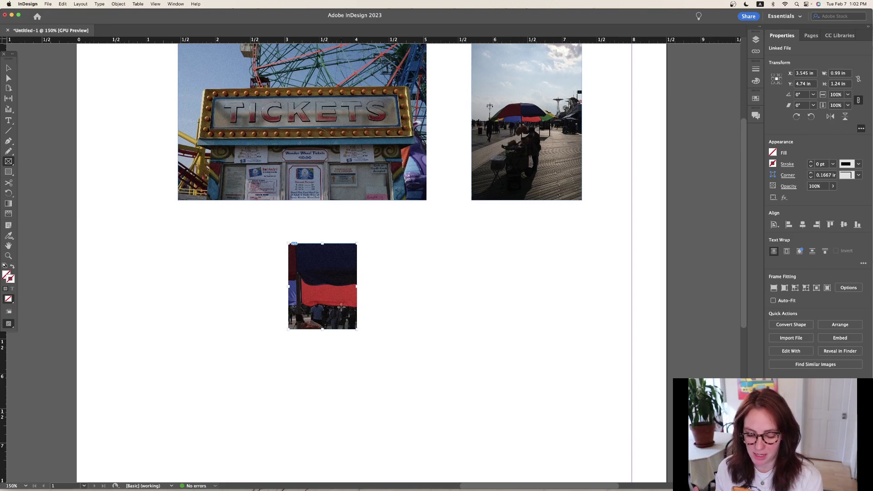
{"action": "key", "text": "super+alt+c"}
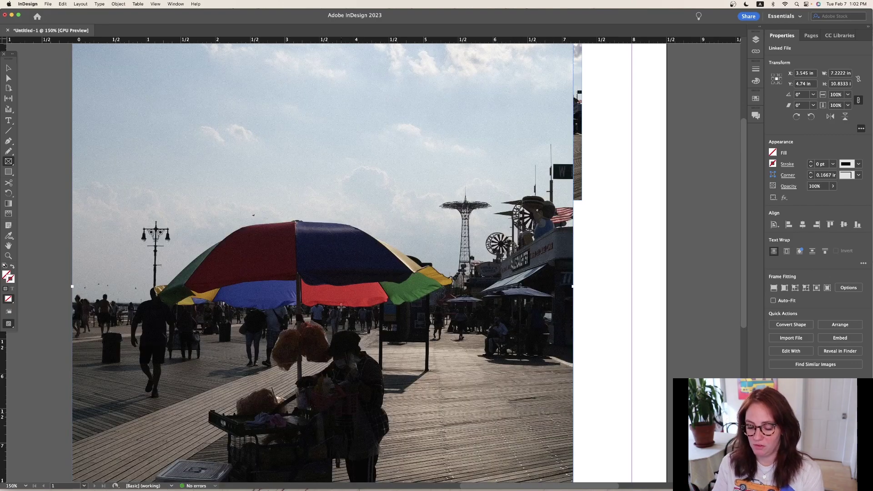
- Scale the boardwalk photo down to about 3.61 × 5.42 in and move it to the lower left
{"action": "key", "text": "super+minus"}
{"action": "key", "text": "super+minus"}
{"action": "key", "text": "super+minus"}
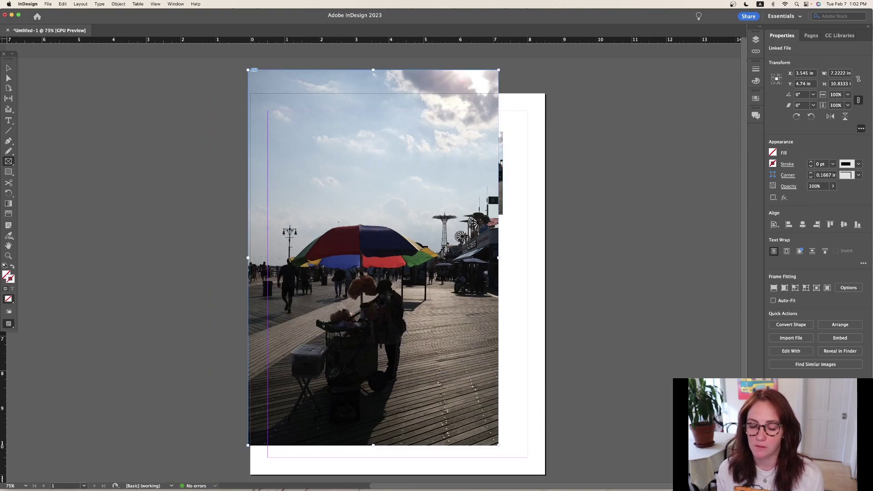
{"action": "key", "text": "v"}
{"action": "scroll", "coordinate": [523, 397], "scroll_direction": "right", "scroll_amount": 2}
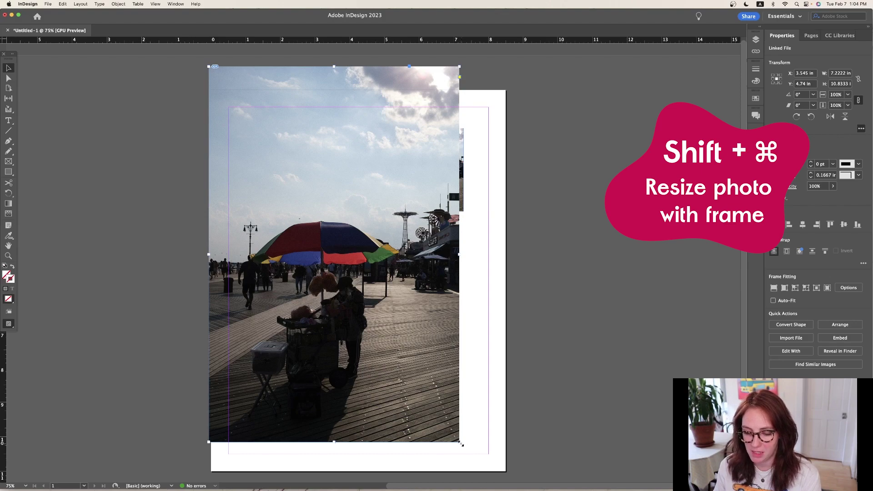
{"action": "left_click_drag", "start_coordinate": [455, 435], "coordinate": [335, 239]}
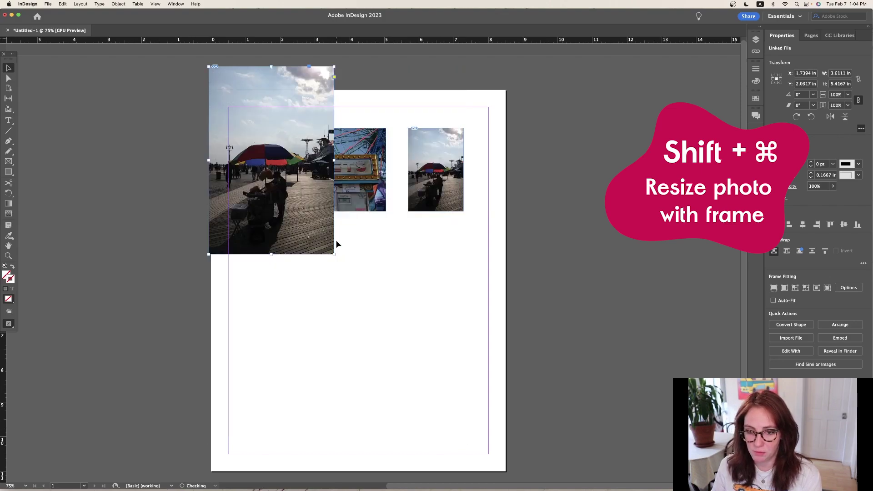
{"action": "left_click_drag", "start_coordinate": [277, 154], "coordinate": [291, 325]}
{"action": "left_click", "coordinate": [408, 343]}
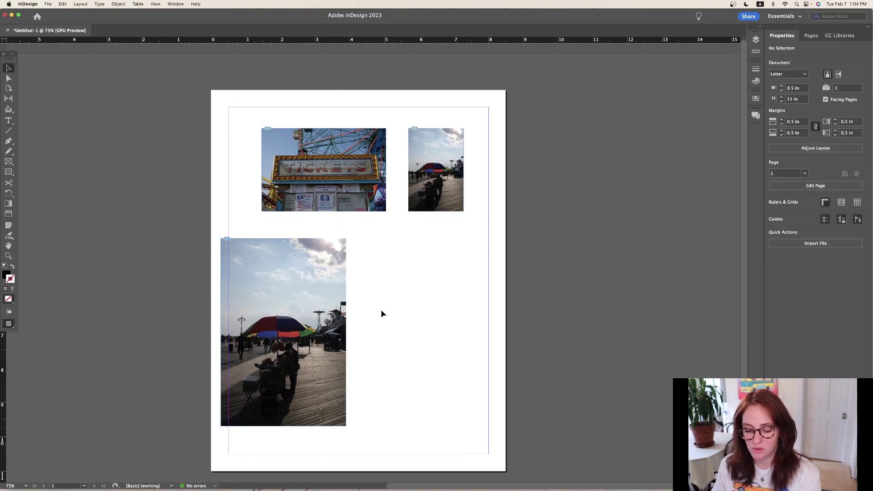
- Type CONEY ISLAND in a new text frame right of the lower photo and fit the frame to it
{"action": "key", "text": "t"}
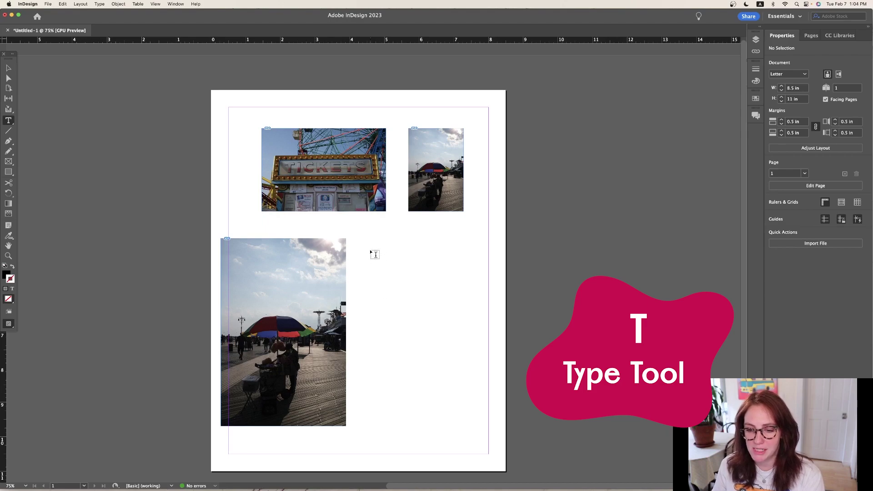
{"action": "left_click_drag", "start_coordinate": [369, 251], "coordinate": [463, 275]}
{"action": "type", "text": "CONEY"}
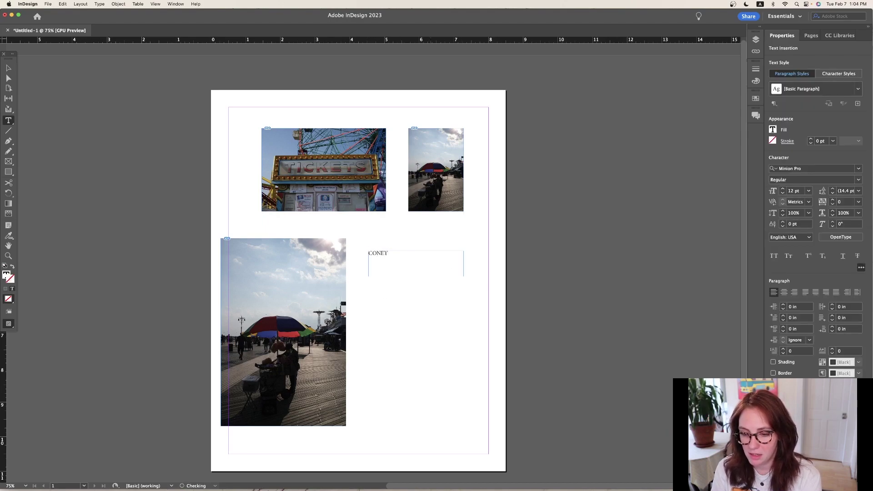
{"action": "type", "text": " ISLAND"}
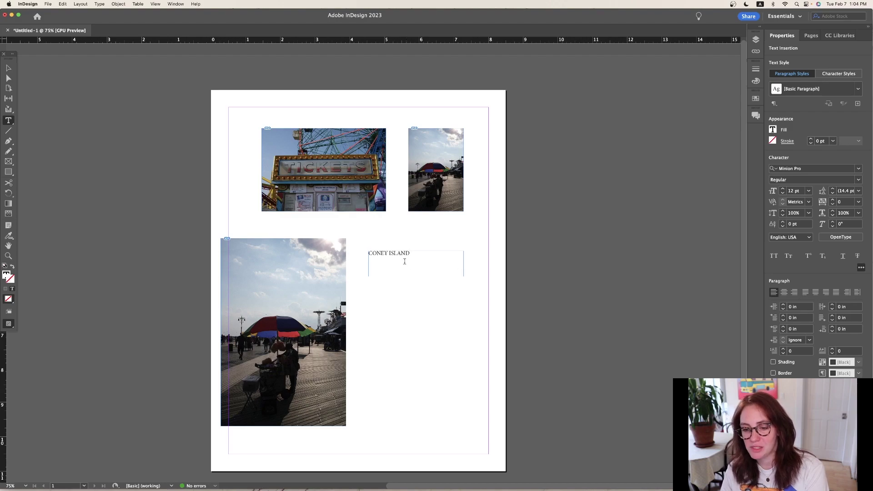
{"action": "key", "text": "Escape"}
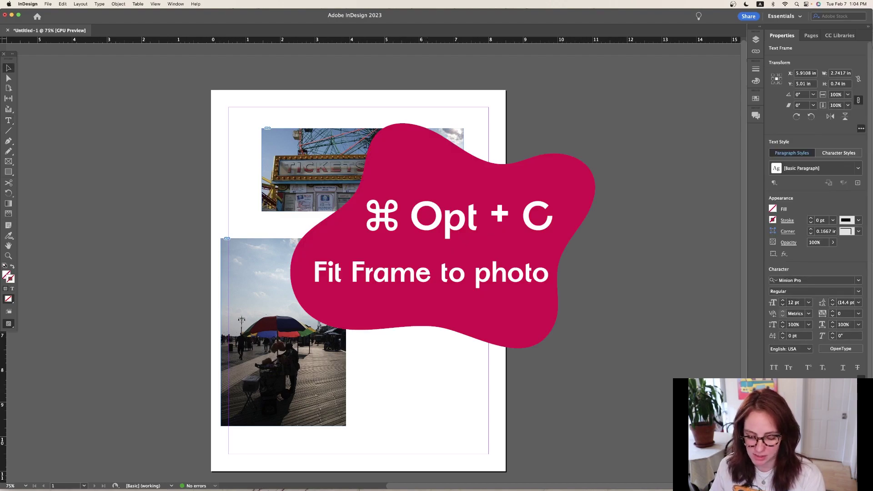
{"action": "key", "text": "super+alt+c"}
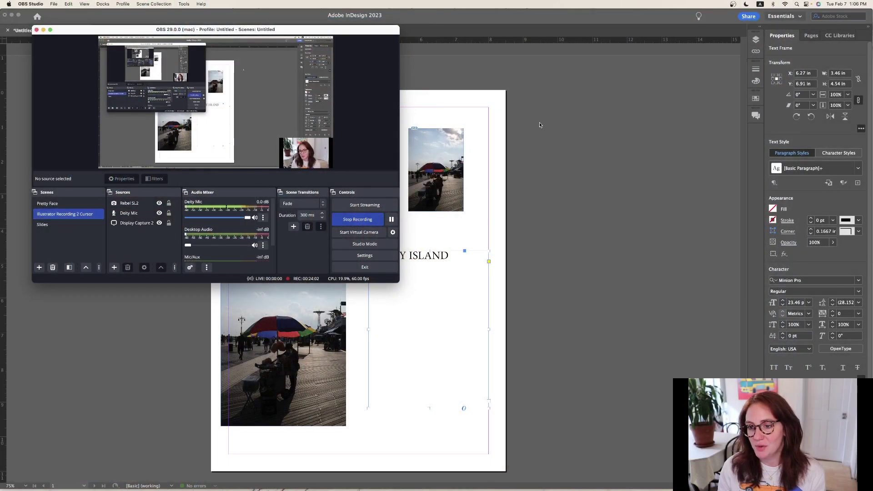
- Open Edit > Keyboard Shortcuts and switch the shortcut set from Custom to [Default]
{"action": "left_click", "coordinate": [540, 126]}
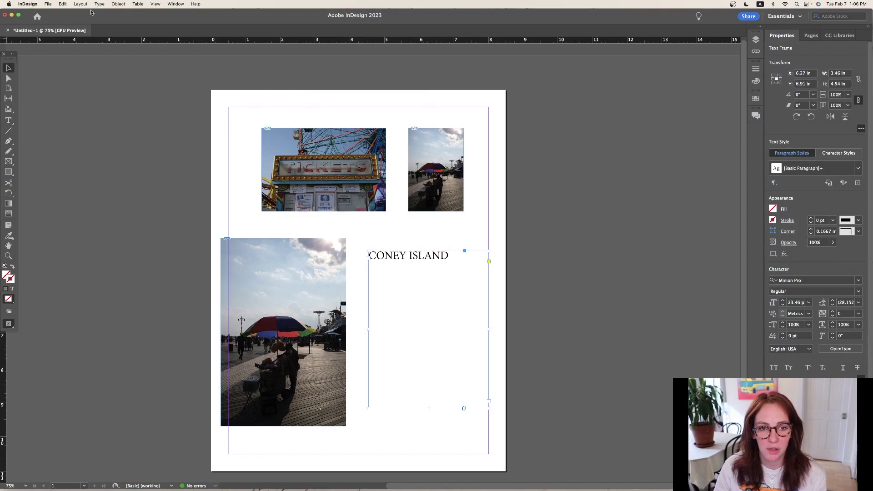
{"action": "left_click", "coordinate": [63, 4]}
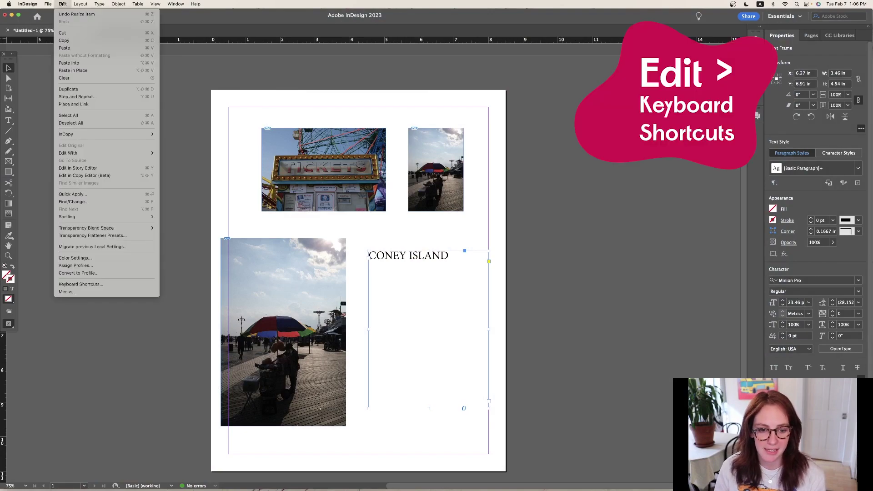
{"action": "left_click", "coordinate": [113, 285]}
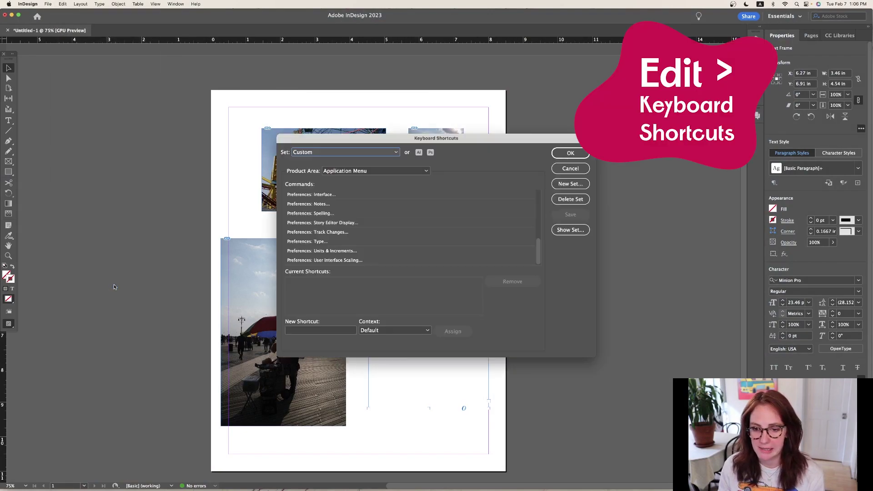
{"action": "left_click", "coordinate": [356, 150]}
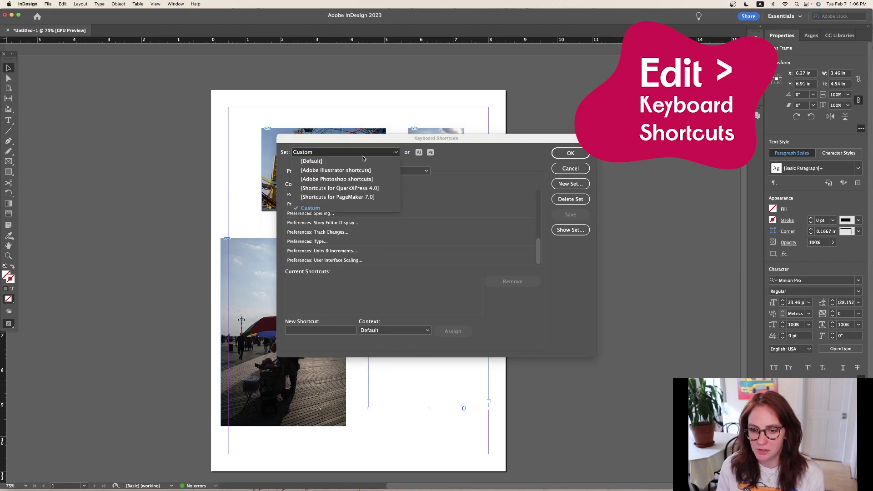
{"action": "left_click", "coordinate": [325, 161]}
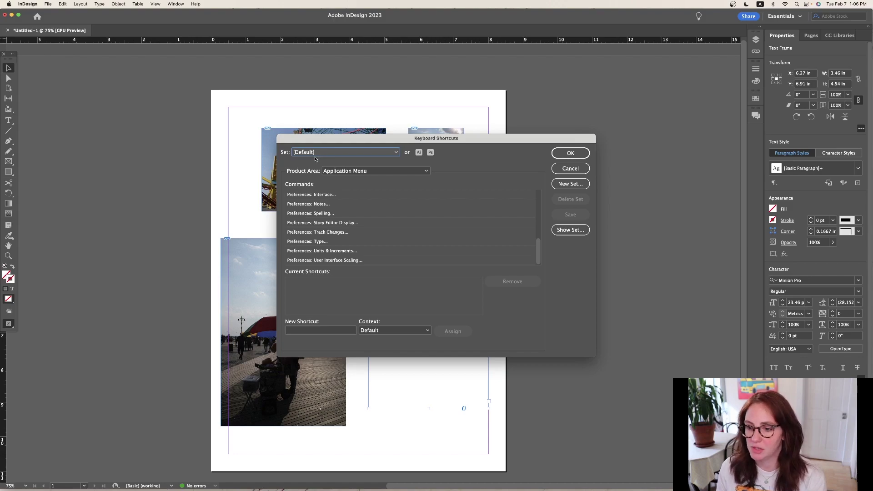
- Create a new shortcut set named 'Custom Shortcuts' based on [Default]
{"action": "left_click", "coordinate": [579, 187]}
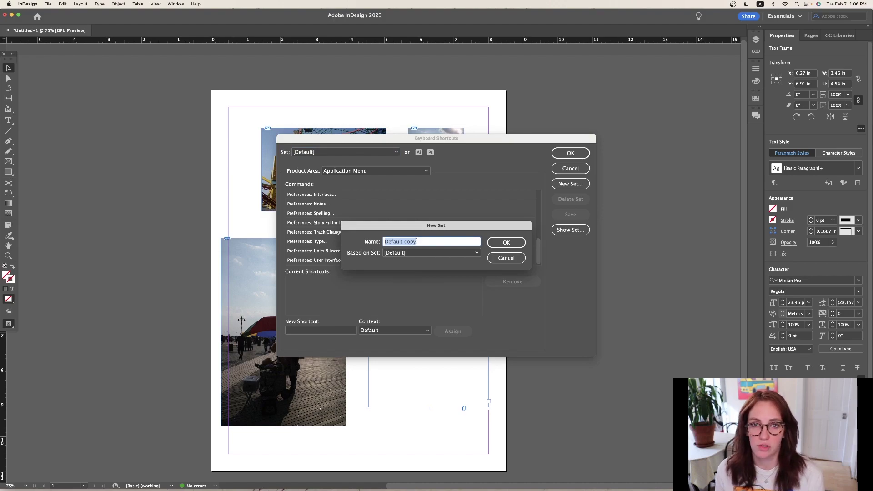
{"action": "type", "text": "Custom"}
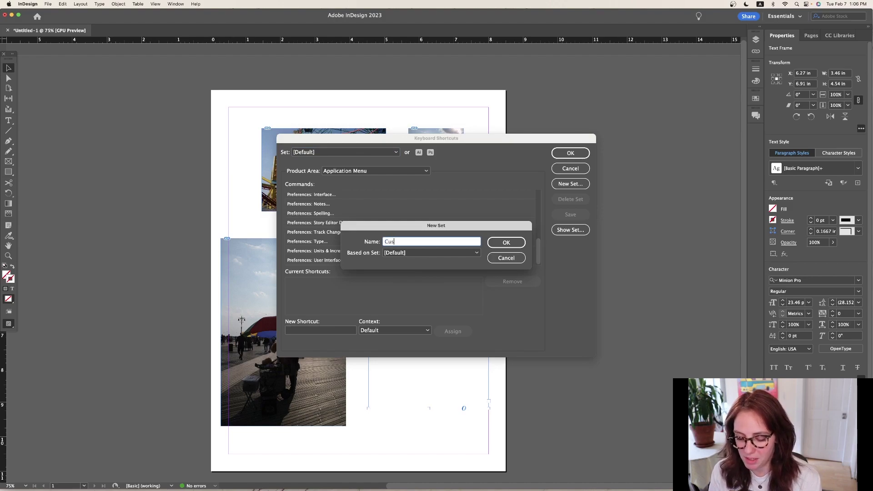
{"action": "type", "text": "Shortcuts"}
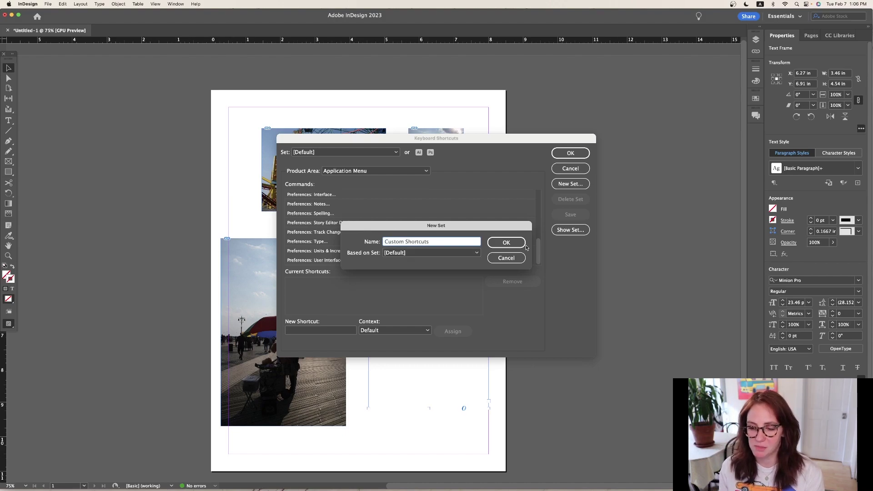
{"action": "left_click", "coordinate": [506, 243]}
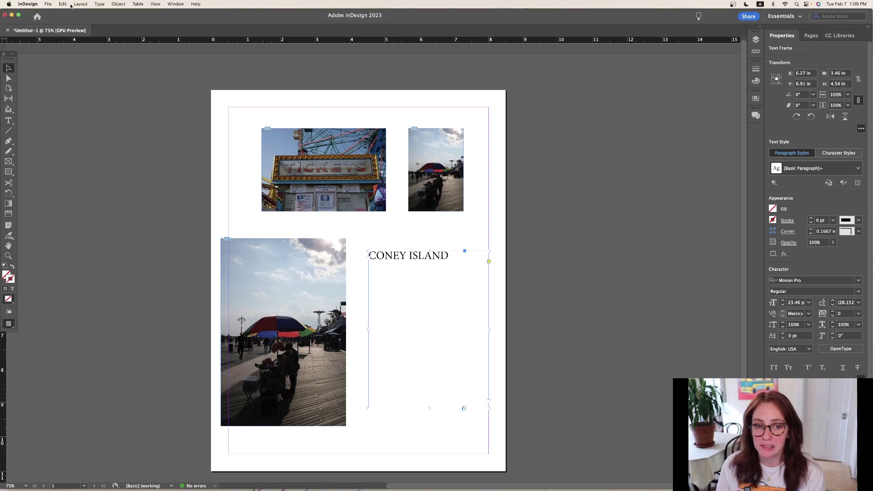
- Reopen Keyboard Shortcuts on the Custom Shortcuts set, showing the Object Menu commands
{"action": "left_click", "coordinate": [116, 4]}
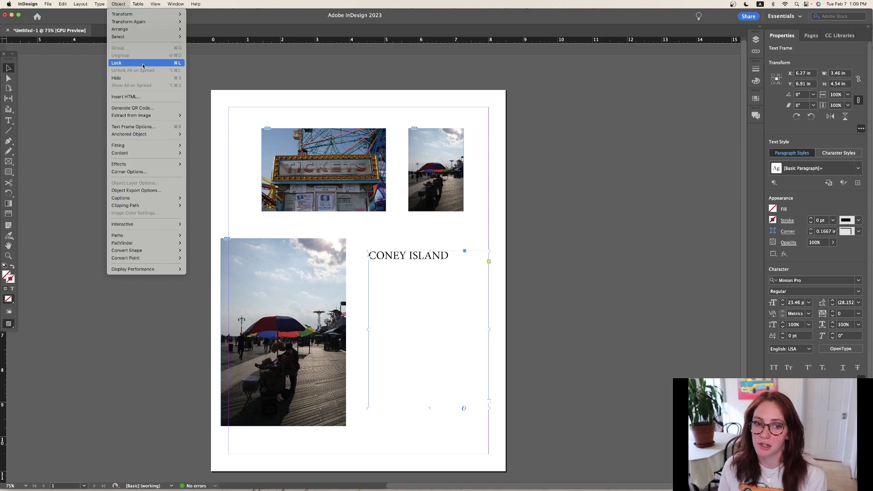
{"action": "mouse_move", "coordinate": [62, 4]}
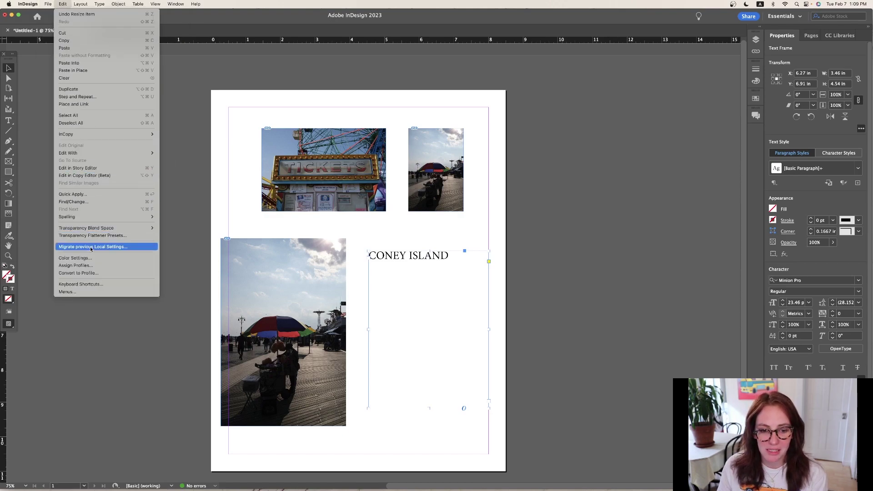
{"action": "left_click", "coordinate": [91, 285]}
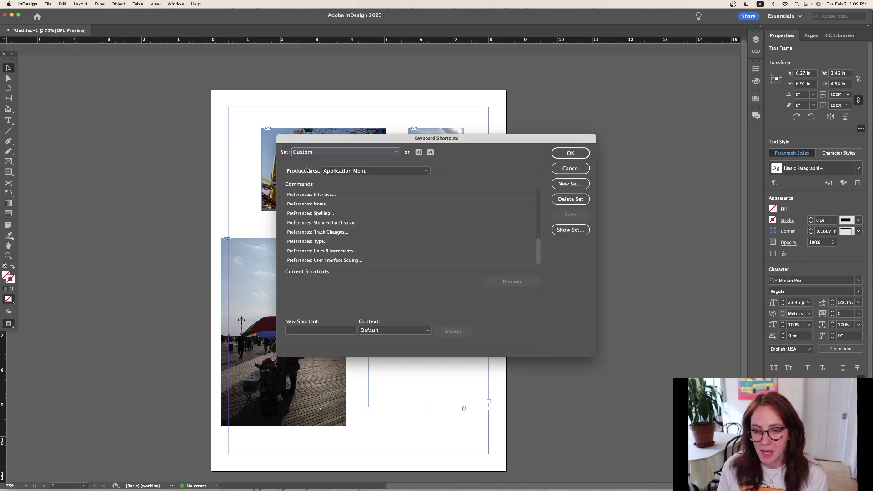
{"action": "left_click", "coordinate": [386, 151]}
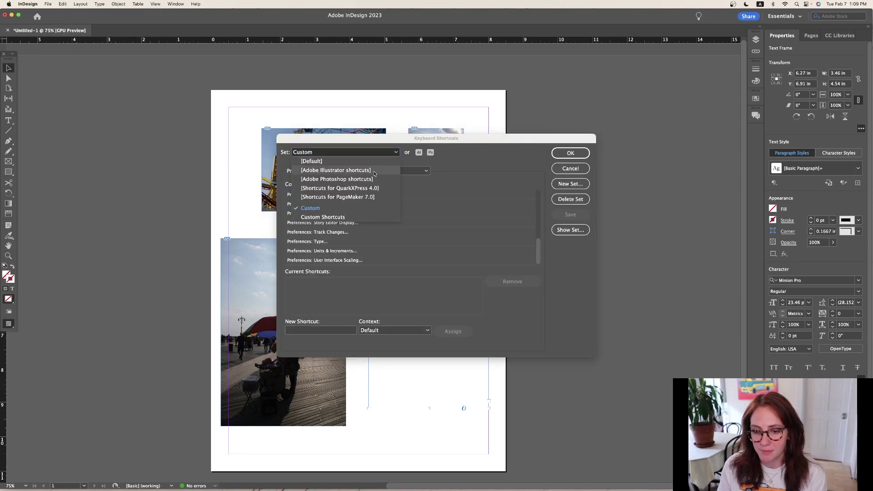
{"action": "left_click", "coordinate": [334, 217]}
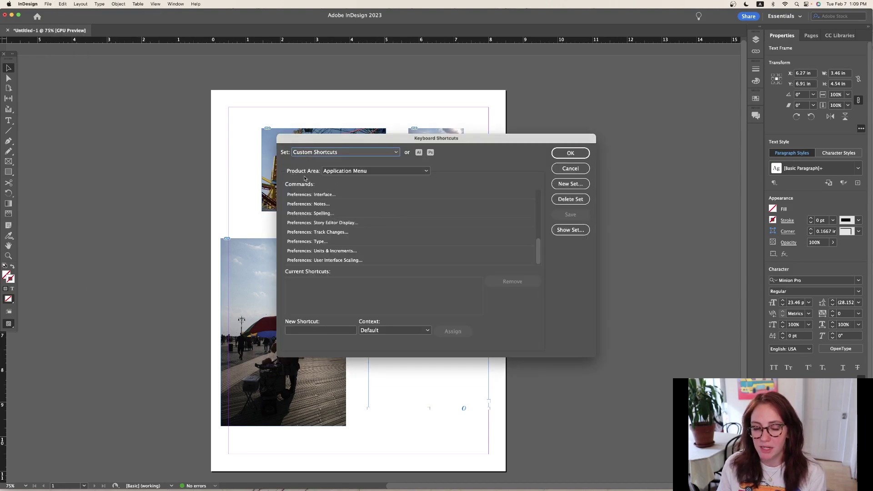
{"action": "left_click", "coordinate": [361, 172]}
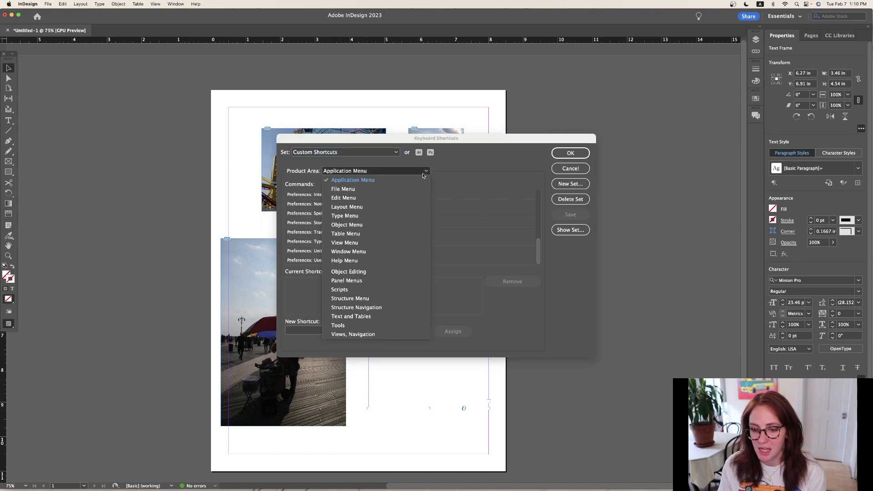
{"action": "left_click", "coordinate": [364, 225]}
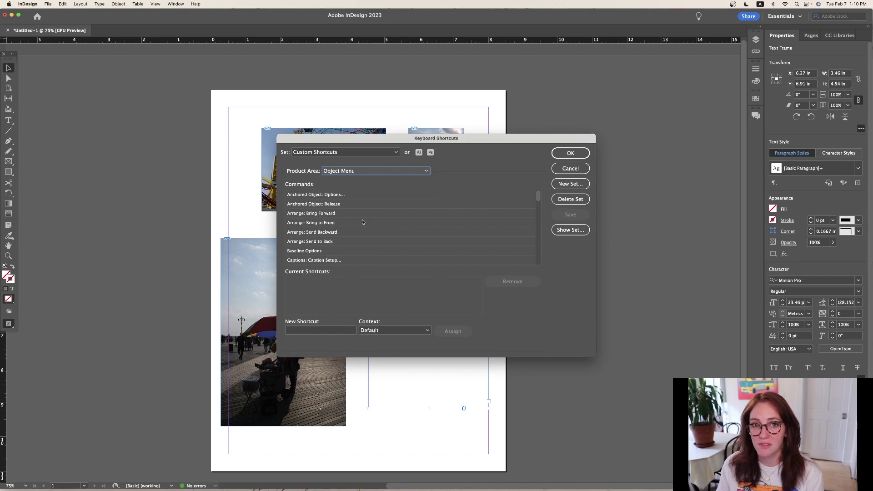
- Assign Cmd+2 to the Lock command alongside its existing Cmd+L shortcut
{"action": "scroll", "coordinate": [362, 222], "scroll_direction": "down", "scroll_amount": 10}
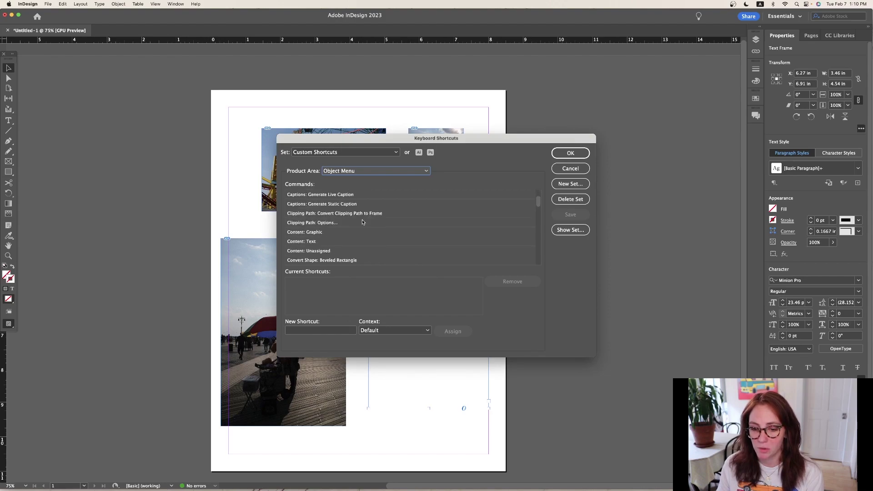
{"action": "scroll", "coordinate": [362, 222], "scroll_direction": "down", "scroll_amount": 10}
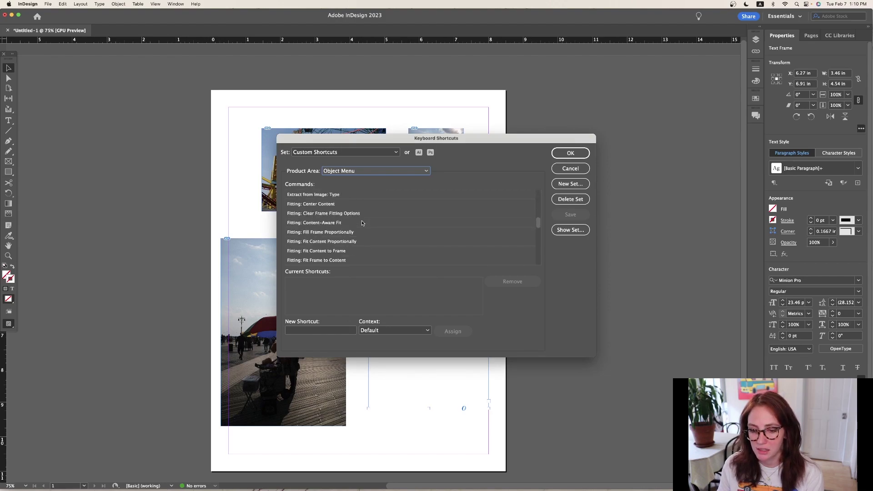
{"action": "scroll", "coordinate": [362, 223], "scroll_direction": "down", "scroll_amount": 3}
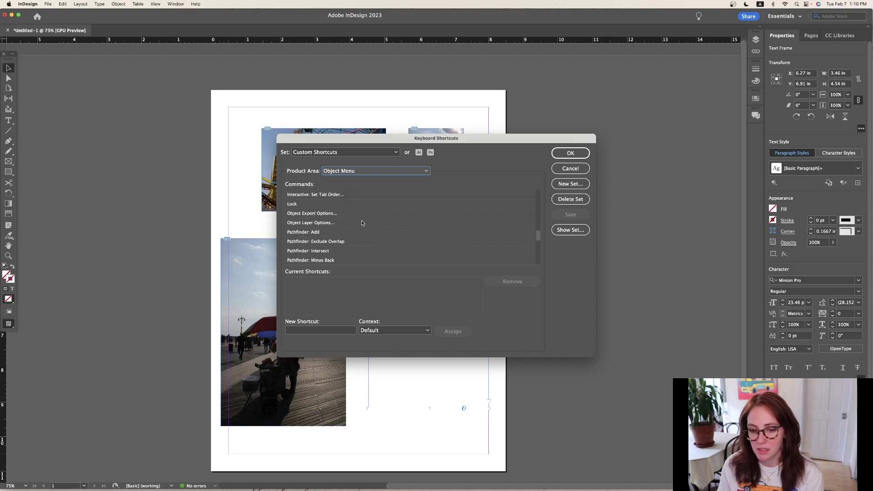
{"action": "left_click", "coordinate": [294, 205]}
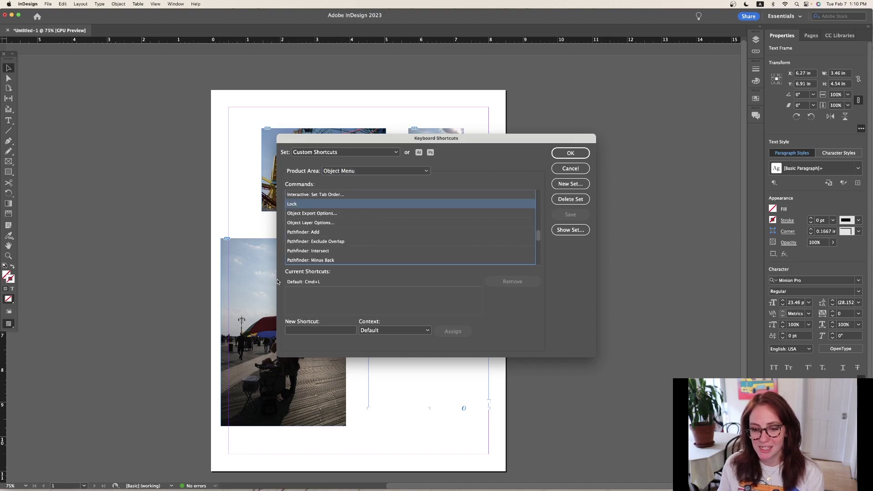
{"action": "left_click", "coordinate": [320, 330]}
{"action": "key", "text": "super+2"}
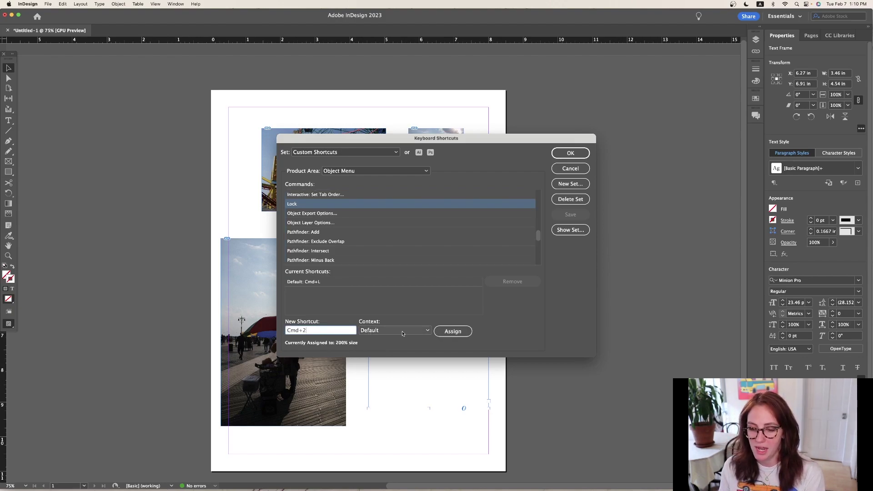
{"action": "left_click", "coordinate": [450, 332]}
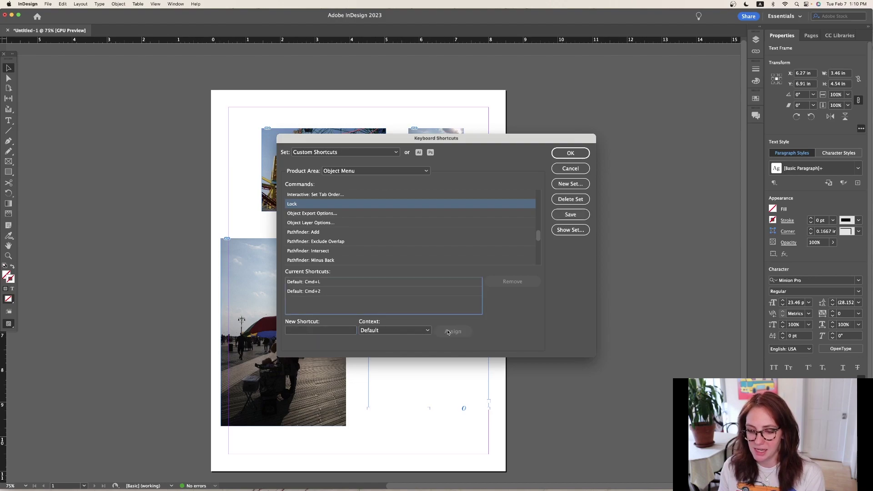
{"action": "left_click", "coordinate": [312, 285]}
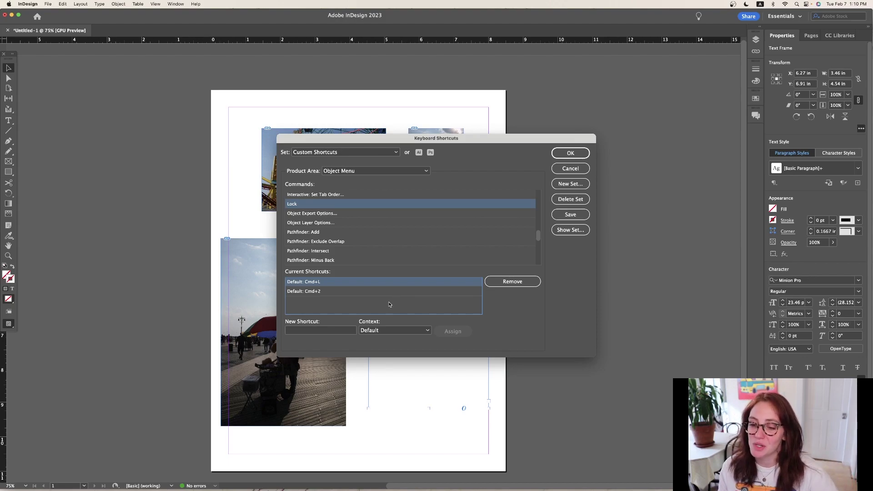
{"action": "left_click", "coordinate": [579, 154]}
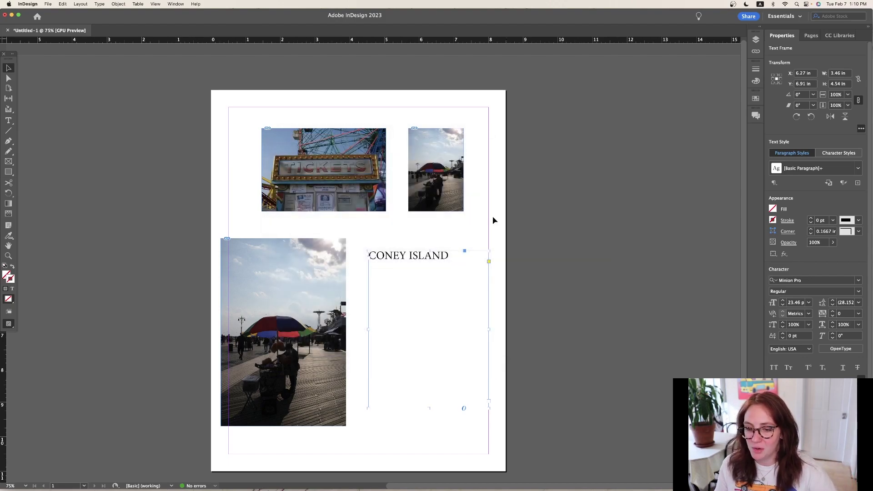
{"action": "left_click", "coordinate": [484, 214]}
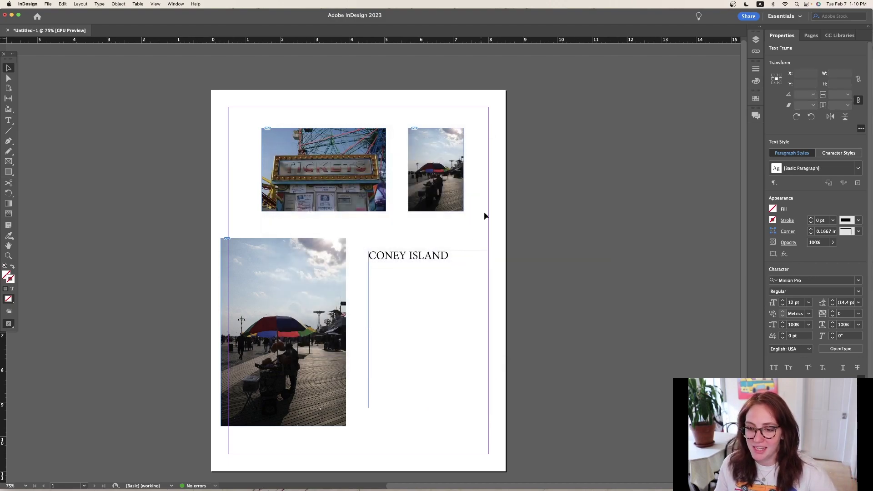
{"action": "left_click", "coordinate": [320, 253]}
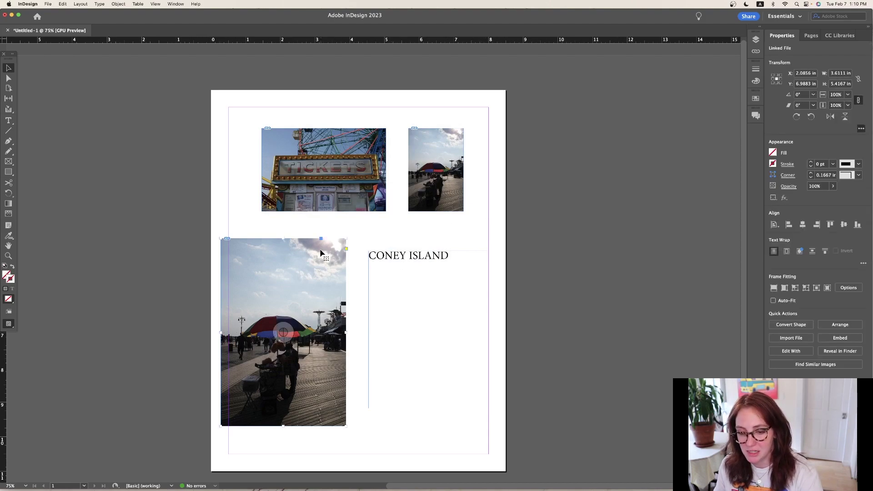
{"action": "left_click", "coordinate": [458, 258]}
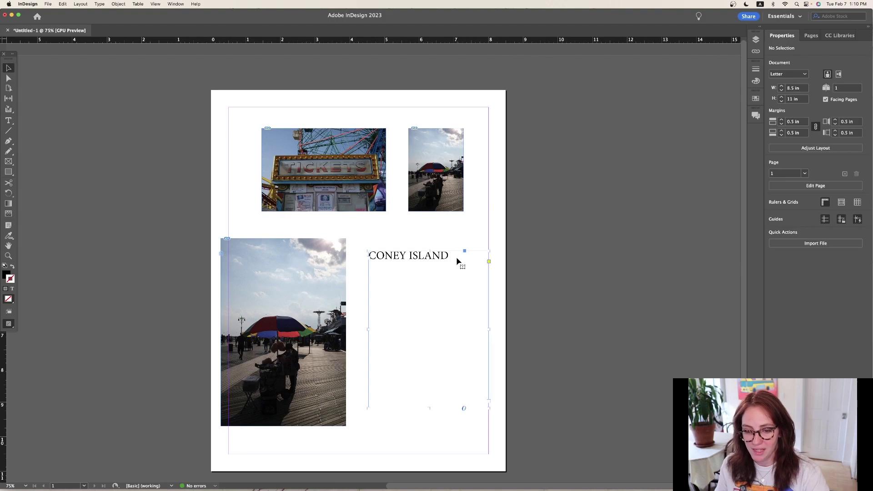
{"action": "key", "text": "super+shift+a"}
{"action": "left_click", "coordinate": [401, 293]}
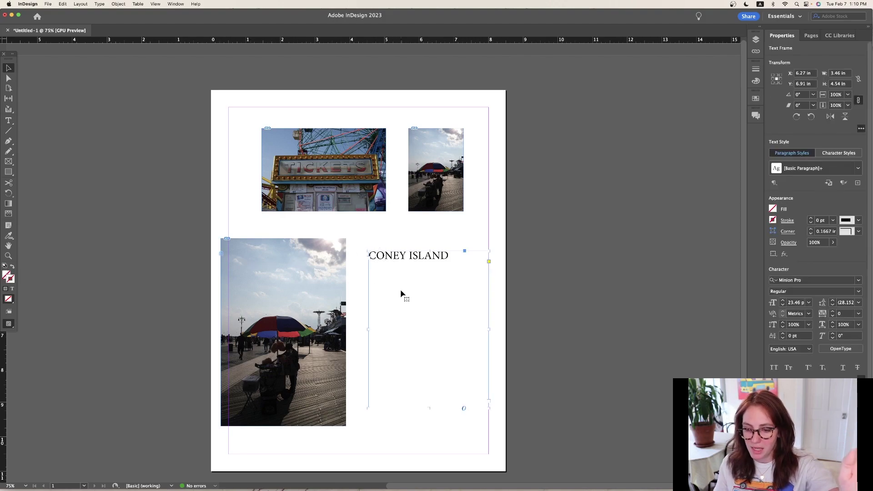
{"action": "key", "text": "super+shift+a"}
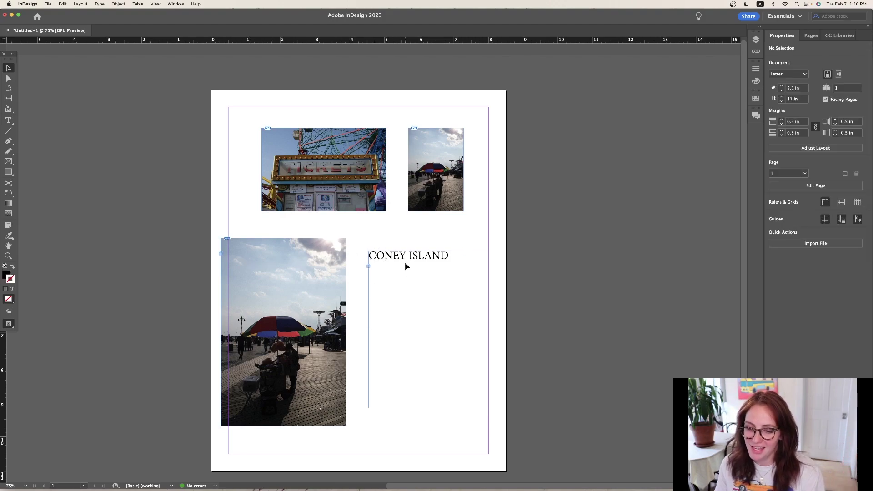